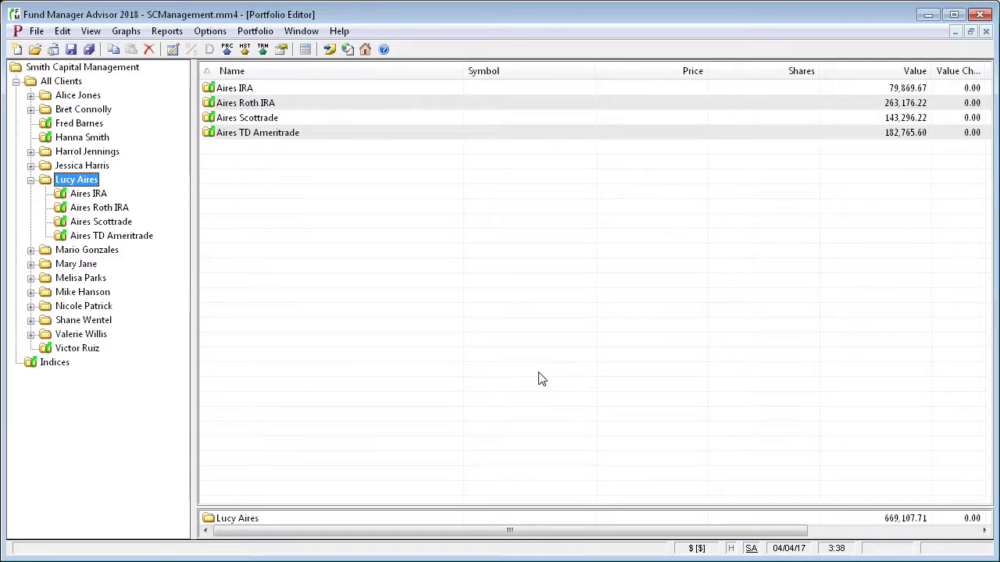
# Open the Client List and view the first client's mobile/web login settings without changing them
pyautogui.click(64, 33)
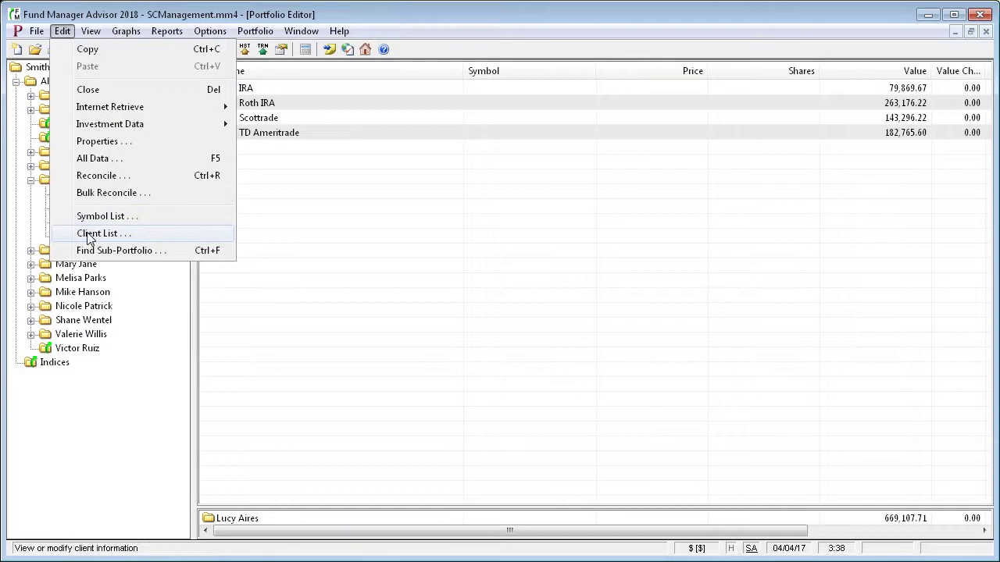
pyautogui.click(89, 237)
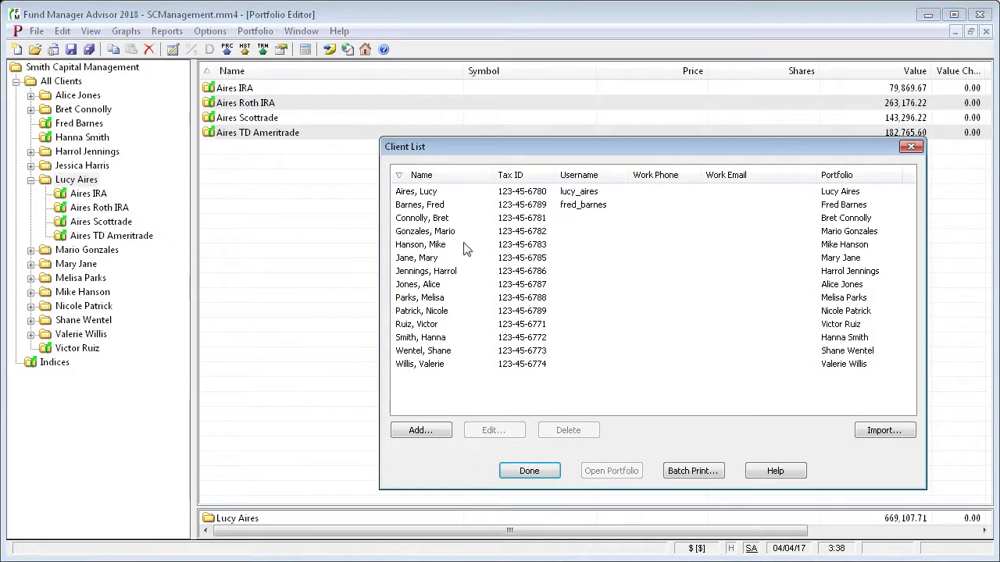
pyautogui.click(428, 195)
pyautogui.click(490, 430)
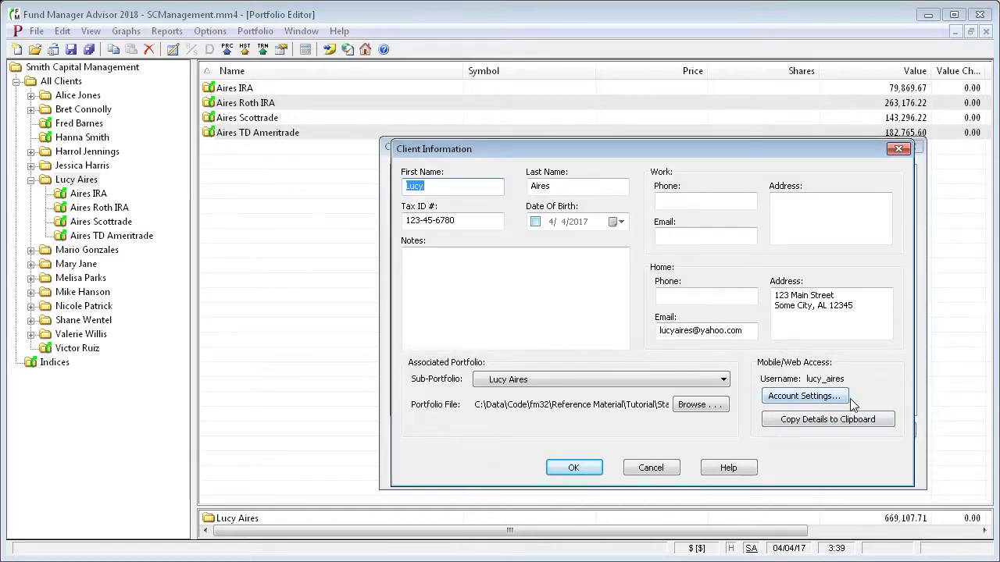
pyautogui.click(795, 397)
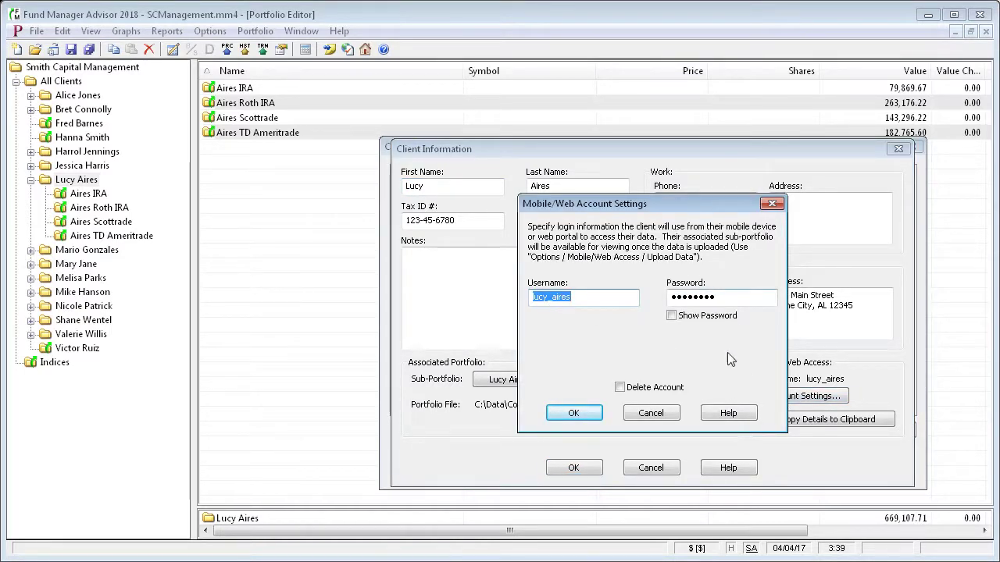
pyautogui.click(650, 414)
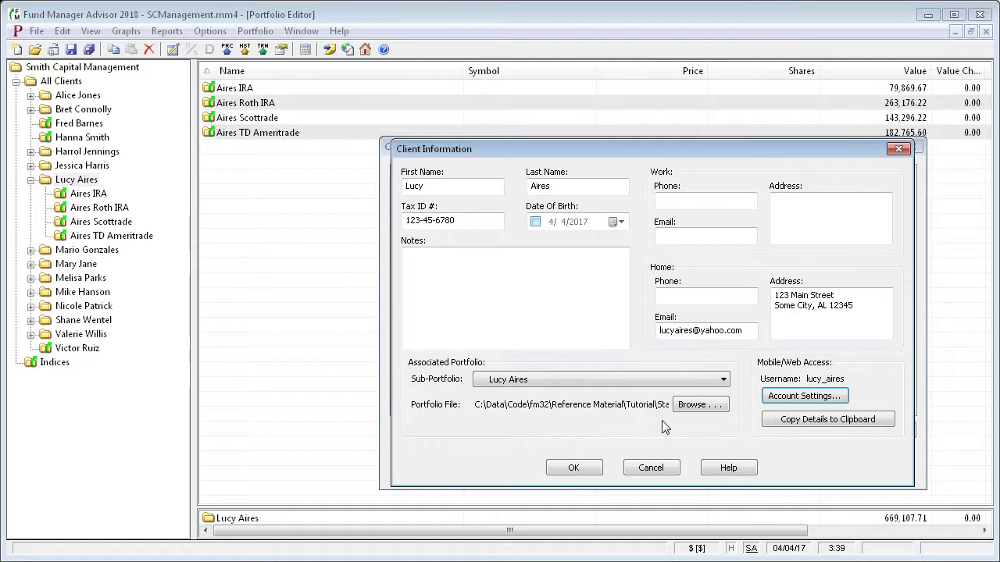
# Give the client without a username a new web username and password, saved to the server
pyautogui.click(594, 470)
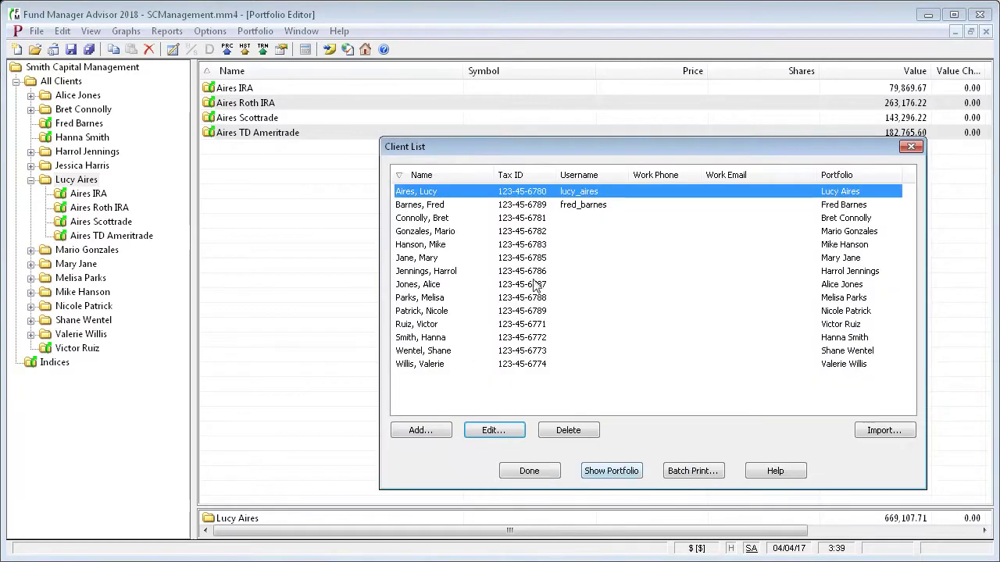
pyautogui.click(423, 218)
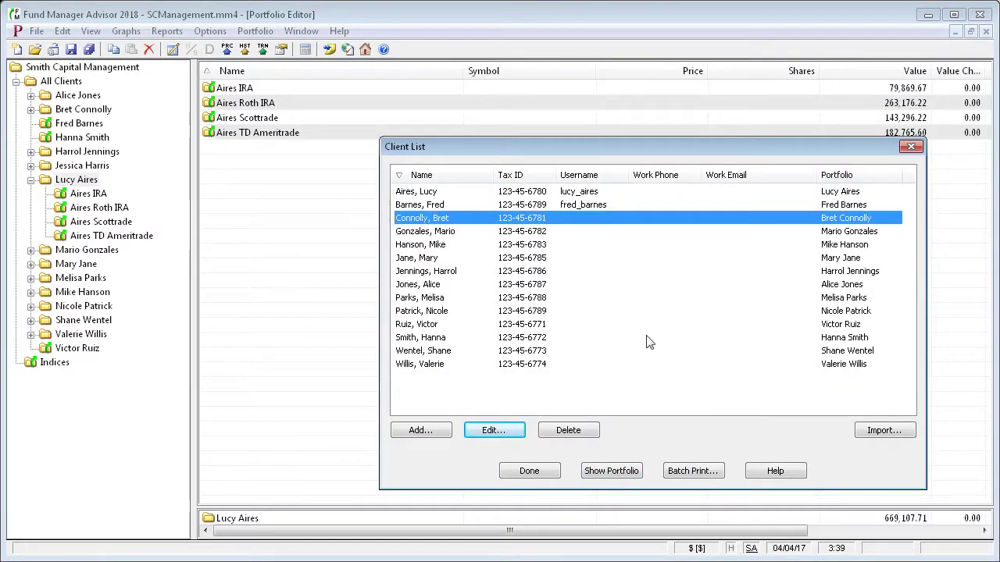
pyautogui.click(493, 431)
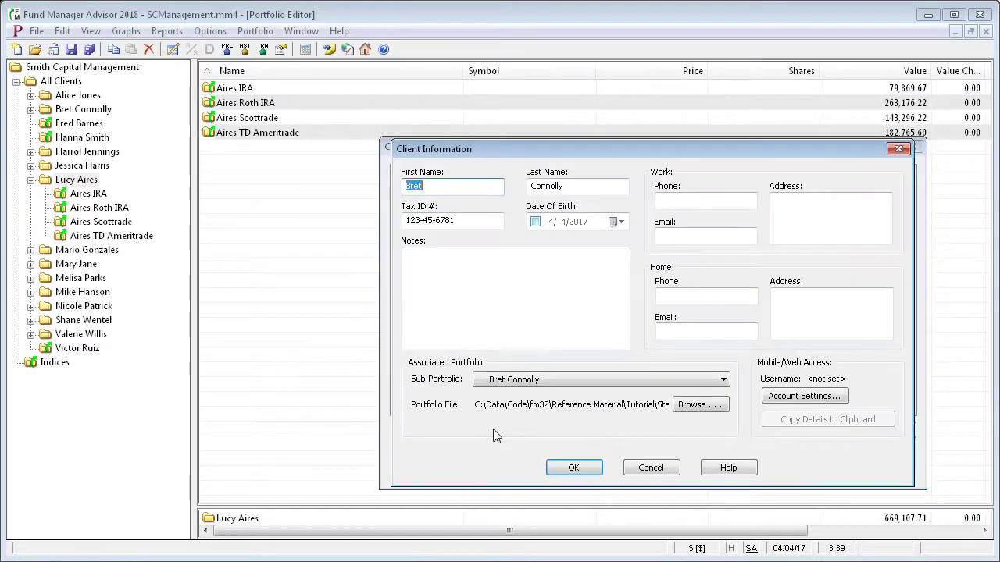
pyautogui.click(803, 396)
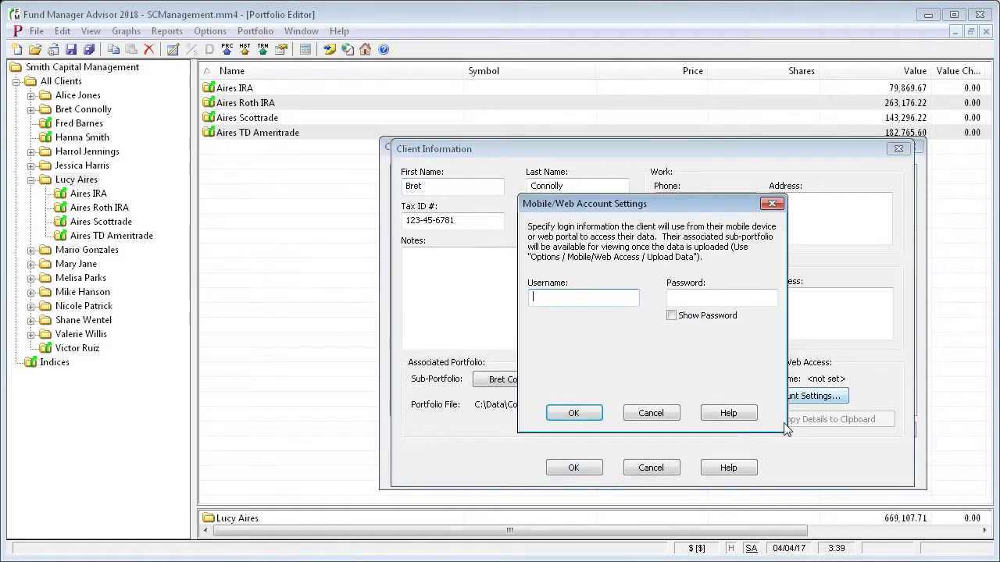
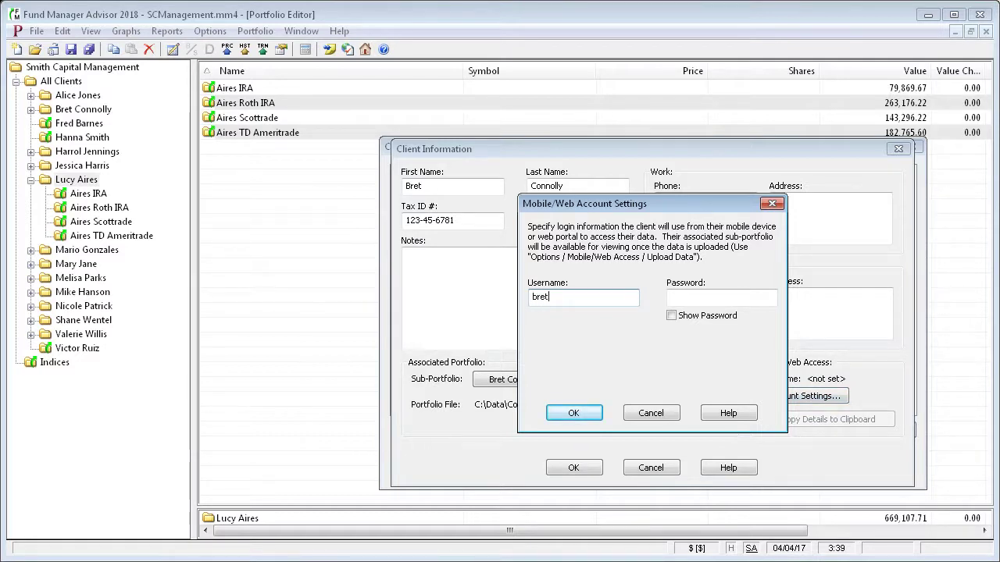
pyautogui.press('Tab')
pyautogui.write('pa')
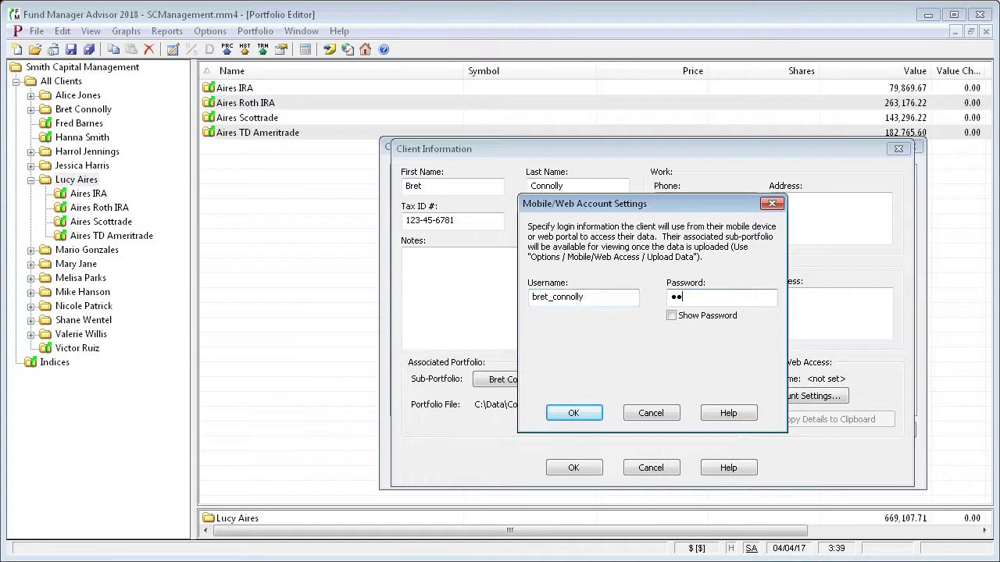
pyautogui.write('ssword1')
pyautogui.click(588, 414)
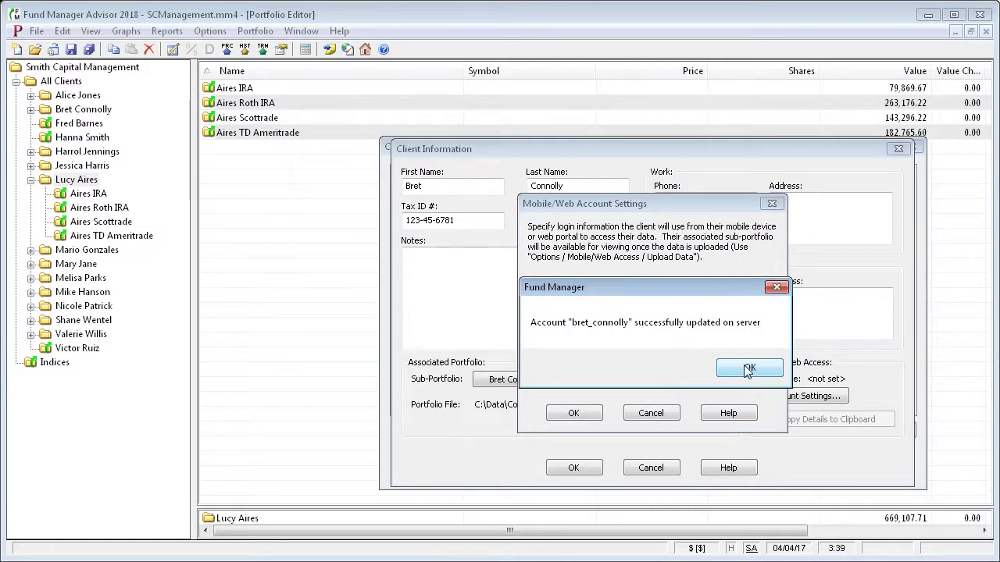
pyautogui.click(745, 370)
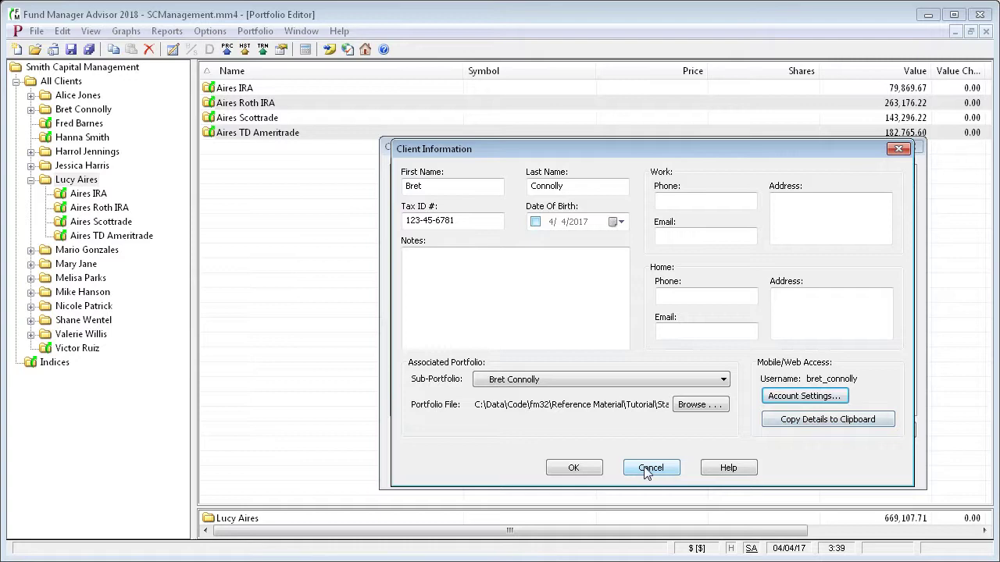
pyautogui.click(585, 471)
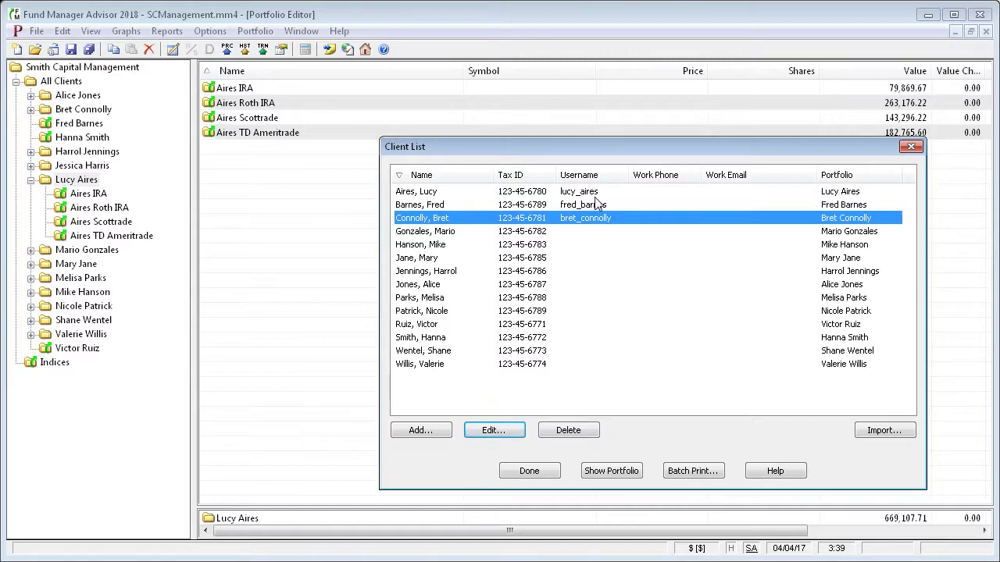
pyautogui.click(532, 473)
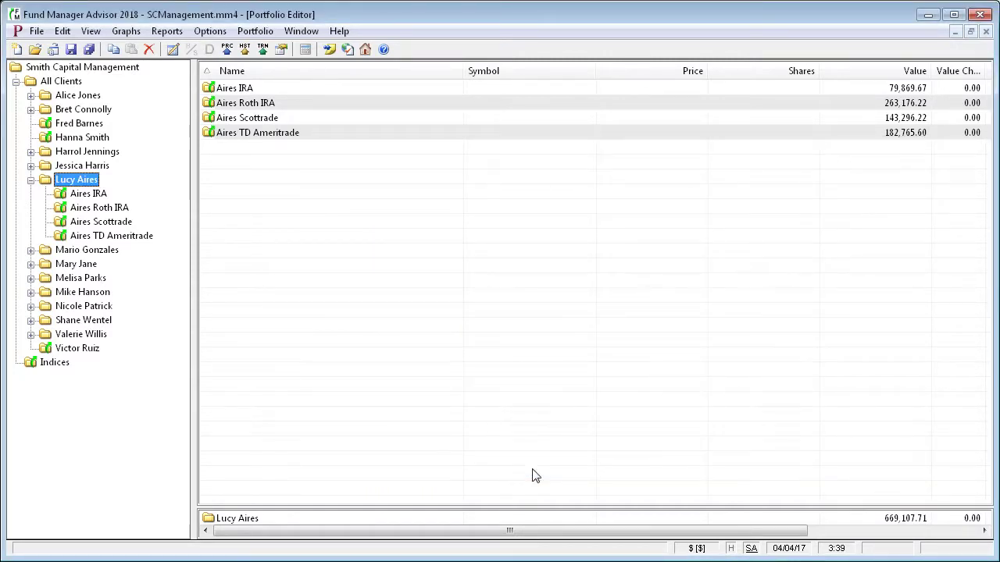
pyautogui.click(37, 32)
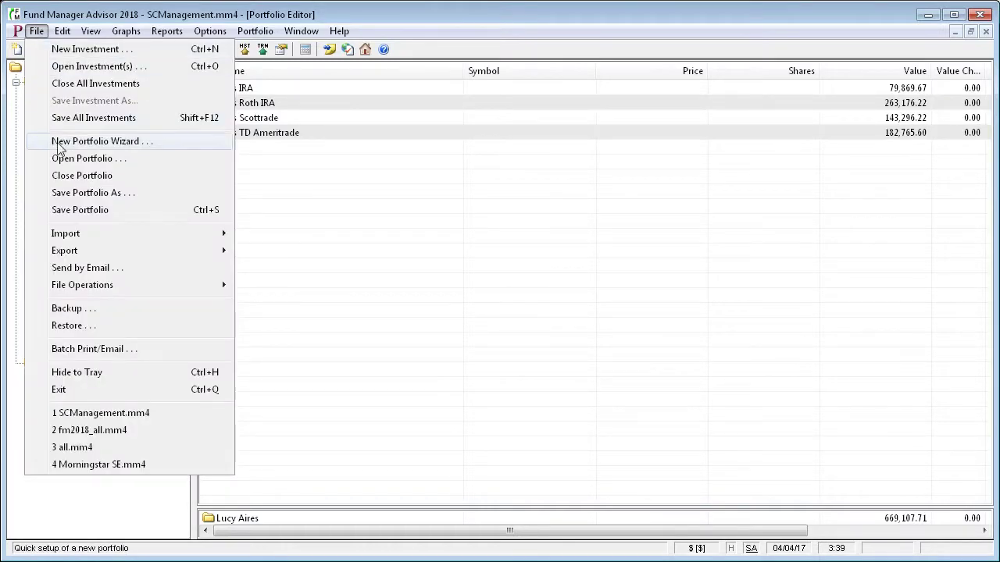
pyautogui.click(63, 31)
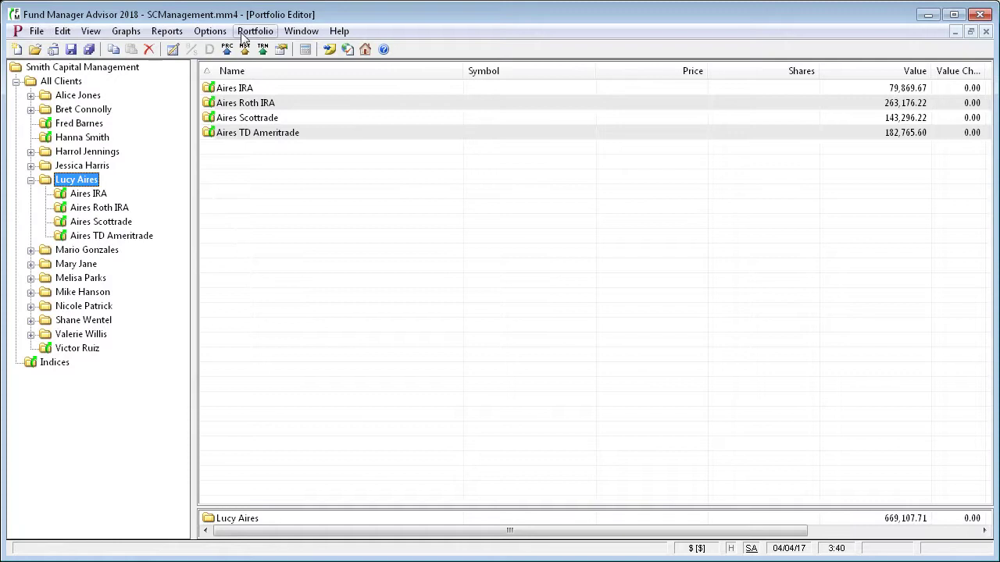
pyautogui.click(301, 31)
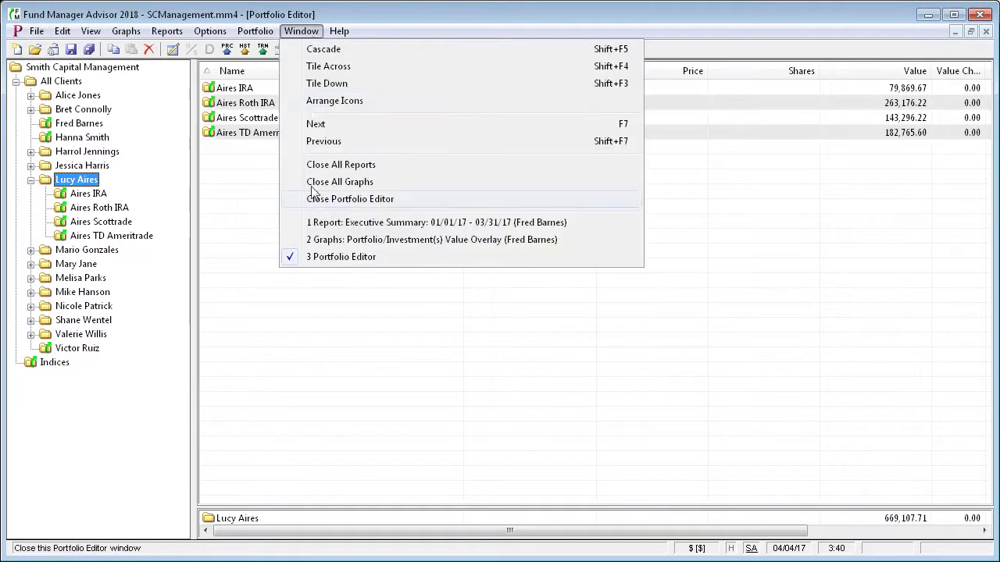
pyautogui.click(347, 227)
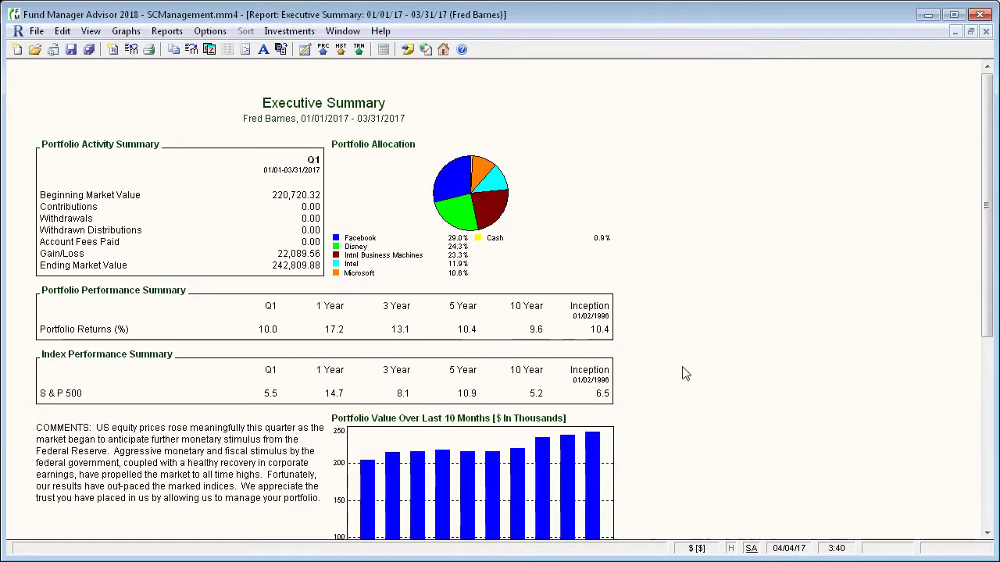
pyautogui.scroll(-1, 701, 373)
pyautogui.scroll(1, 700, 374)
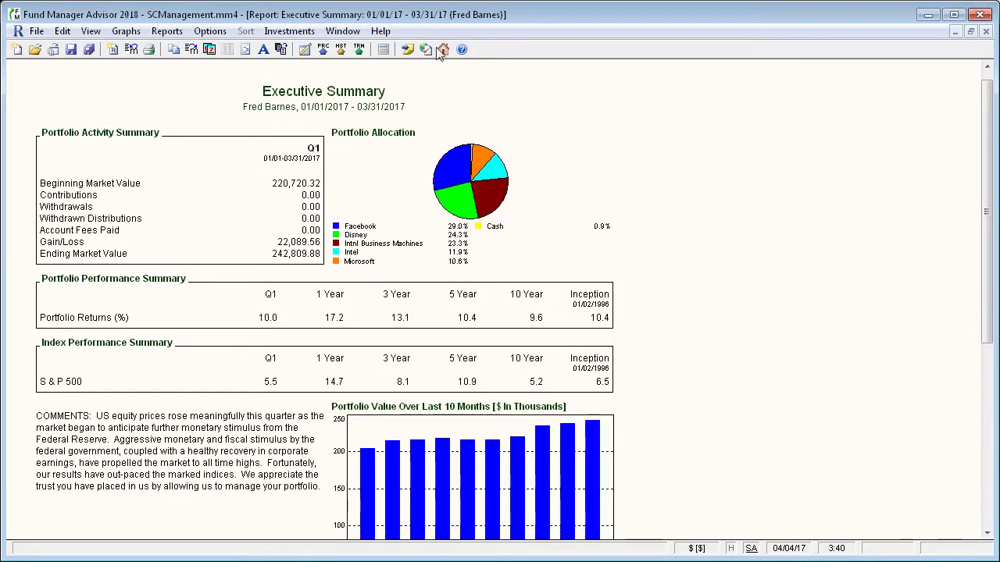
pyautogui.click(342, 30)
pyautogui.click(406, 257)
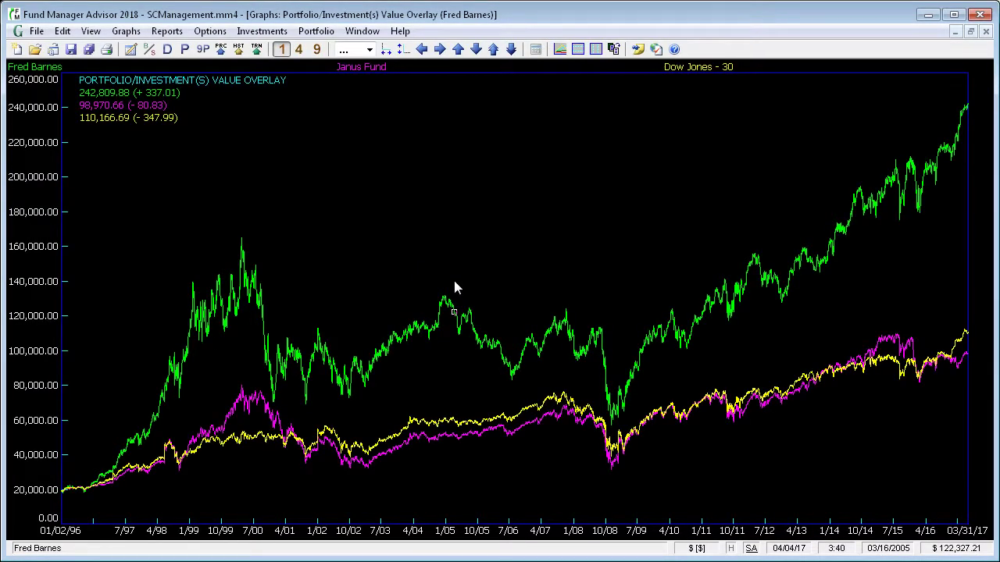
pyautogui.click(362, 30)
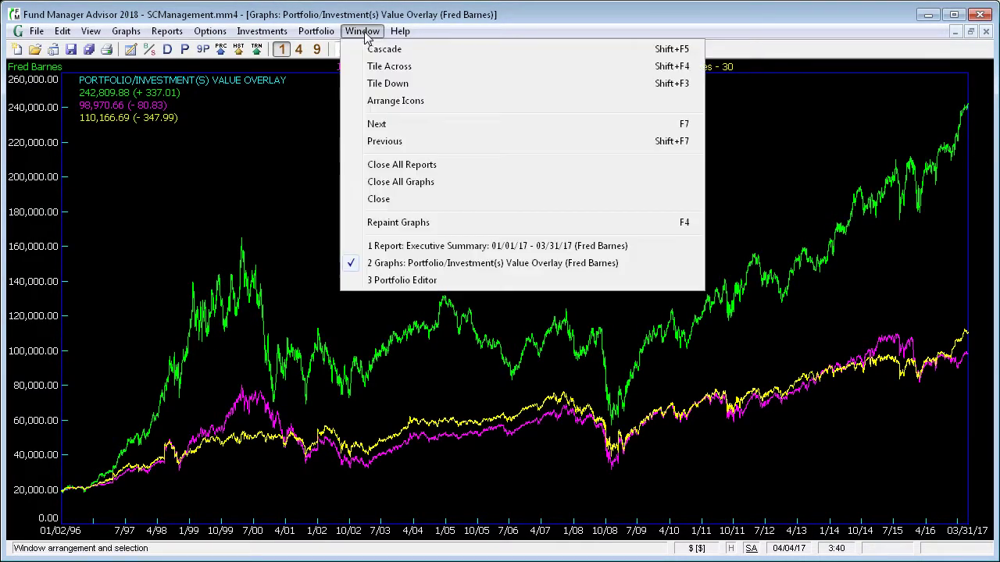
pyautogui.click(402, 280)
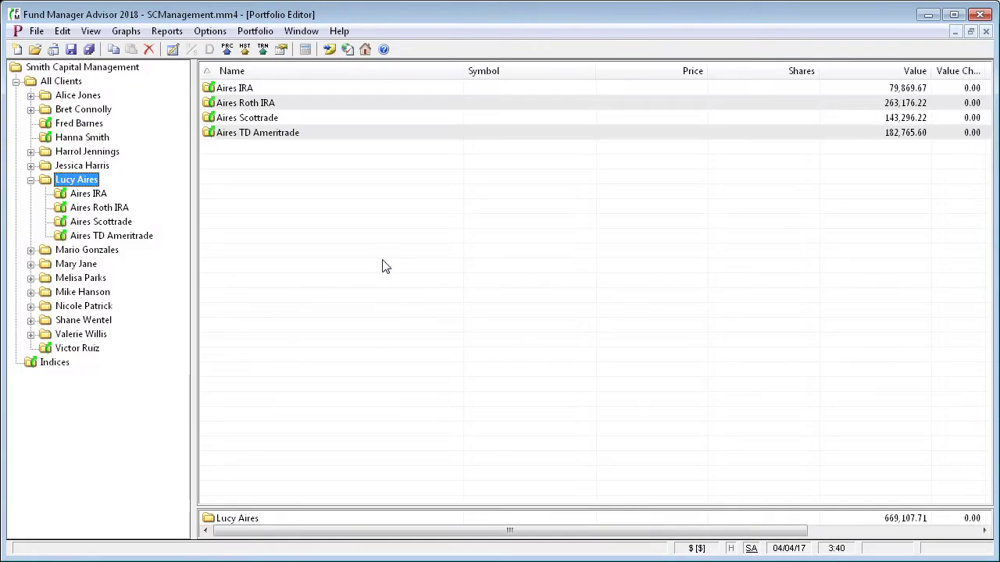
# Start Batch Print/Email from the File menu and accept the cover letter options
pyautogui.click(37, 32)
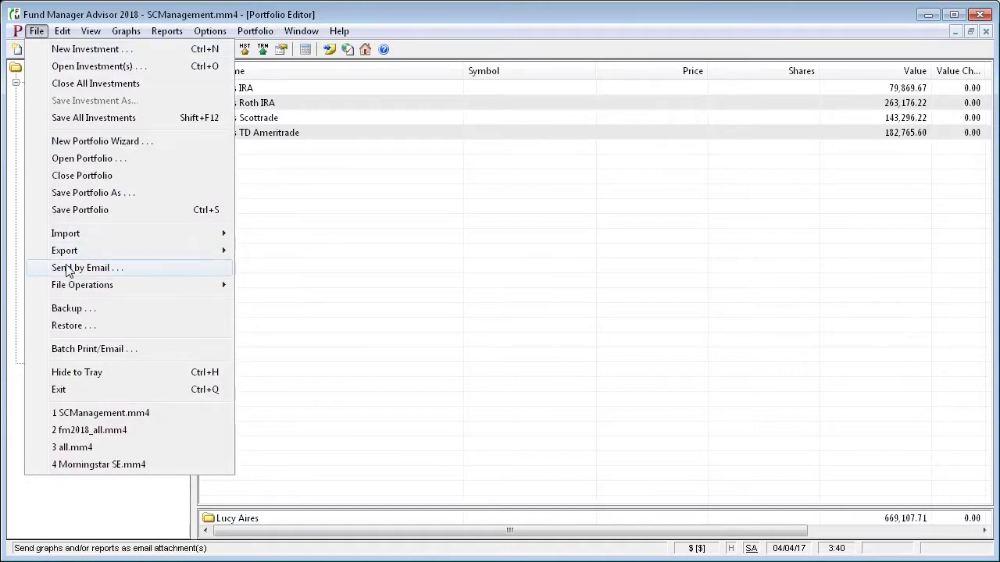
pyautogui.click(74, 352)
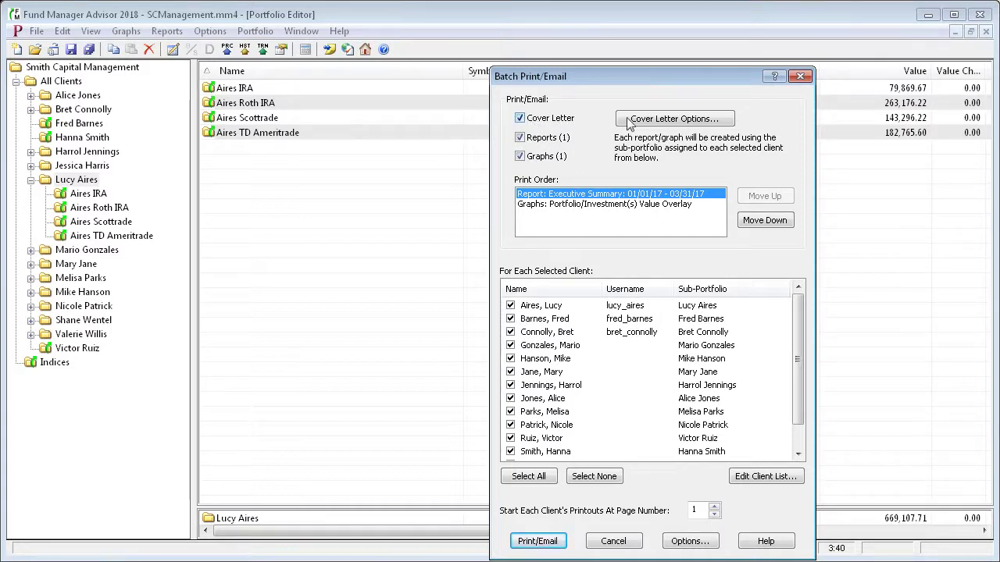
pyautogui.click(666, 120)
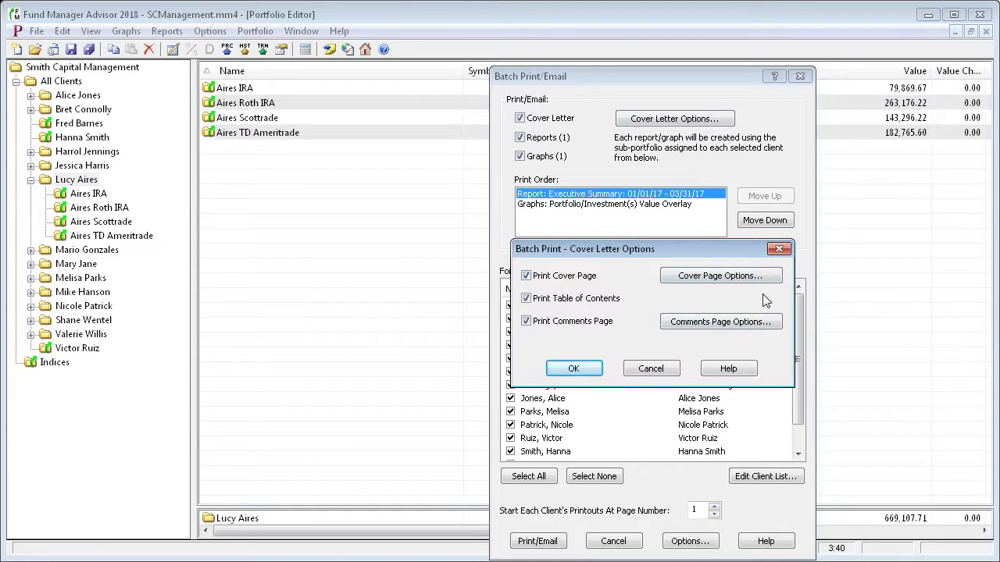
pyautogui.click(587, 367)
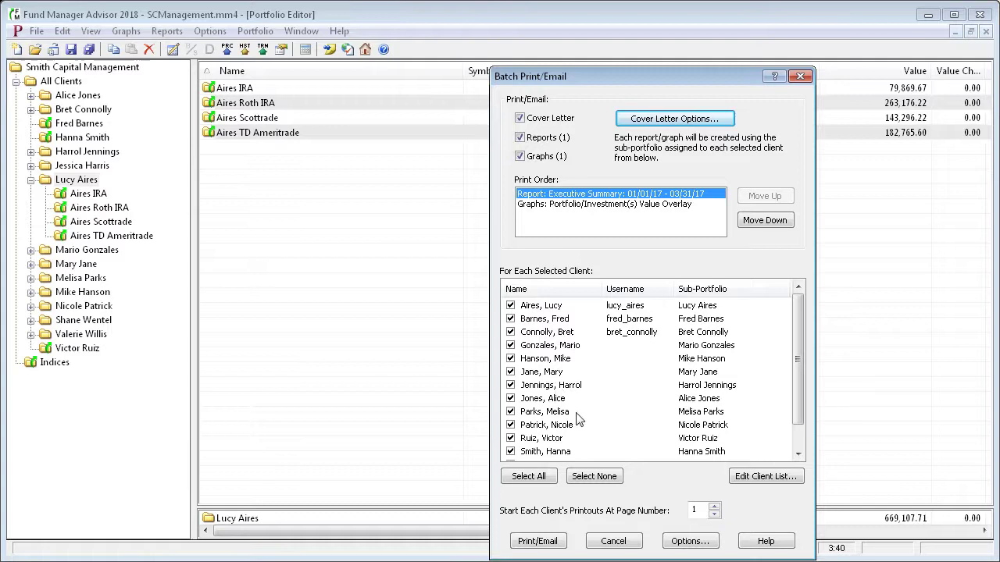
# Clear all clients from the batch, then tick only the first two
pyautogui.click(595, 480)
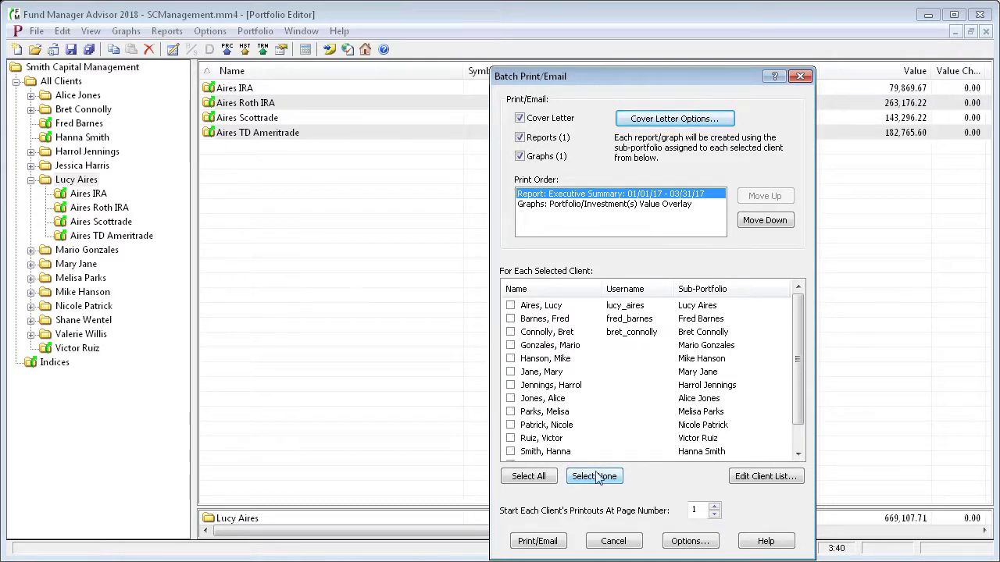
pyautogui.click(511, 307)
pyautogui.click(510, 319)
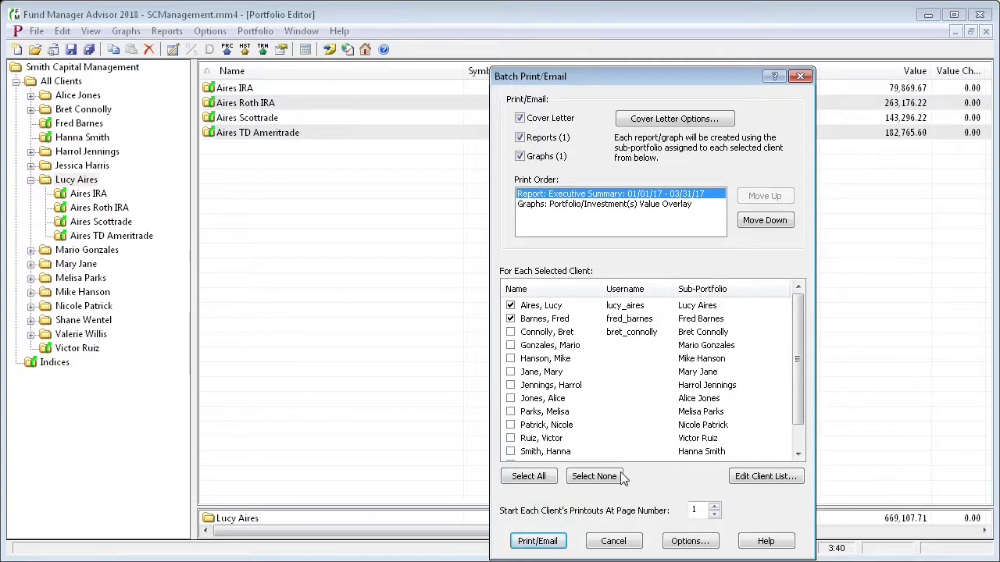
# Set PrimoPDF as the batch report printer and check the filename pattern and Q1 2017 group
pyautogui.click(687, 541)
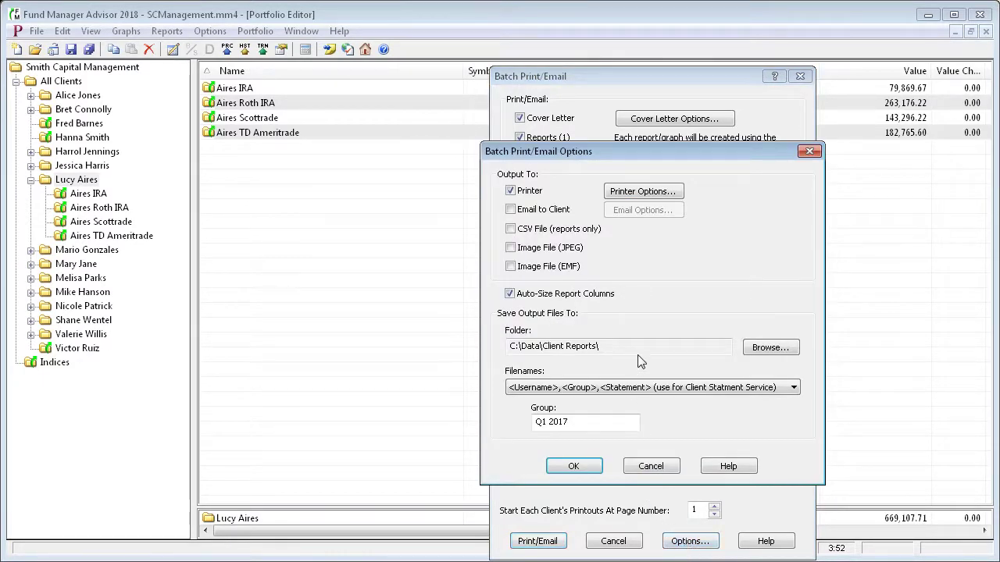
pyautogui.click(640, 193)
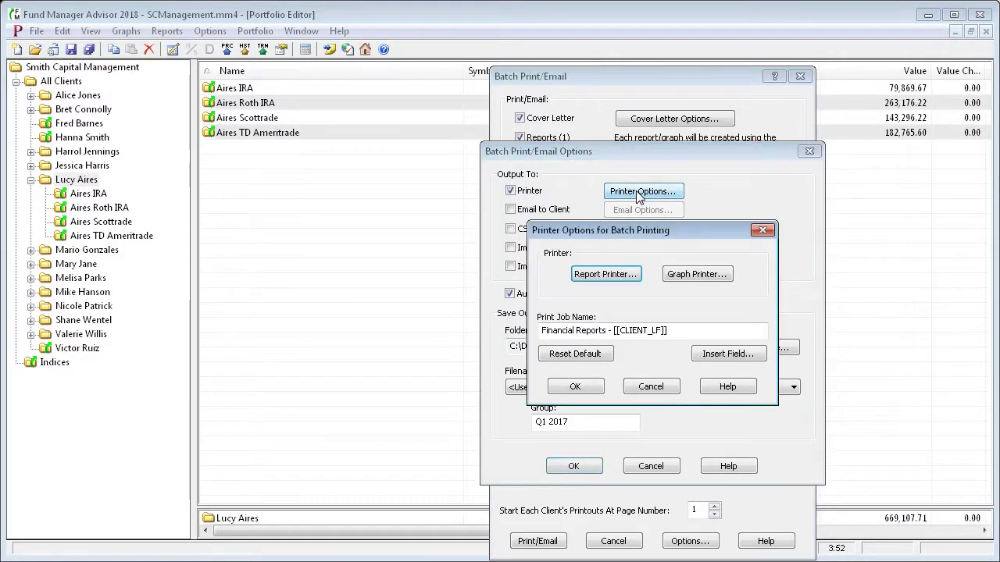
pyautogui.click(605, 275)
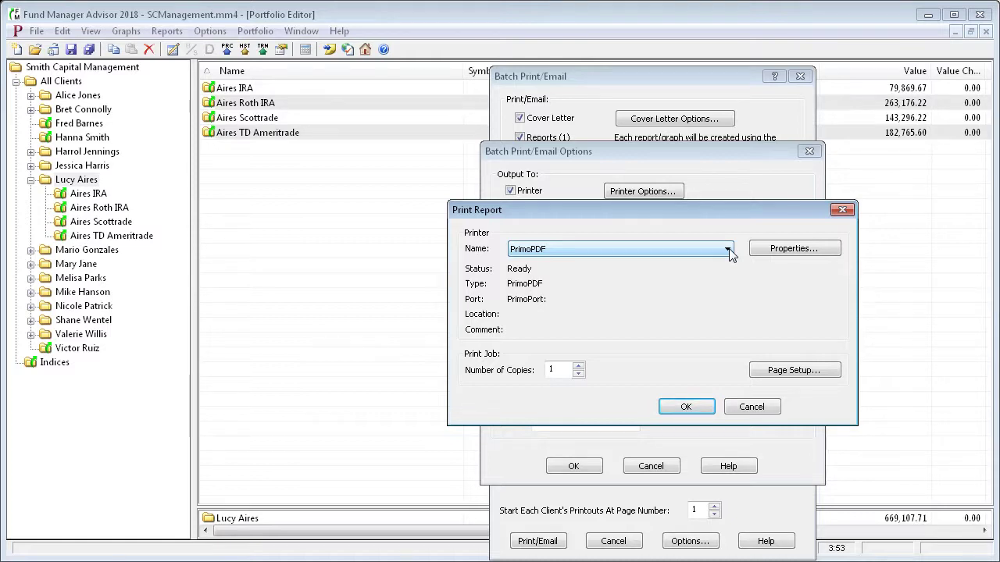
pyautogui.click(687, 407)
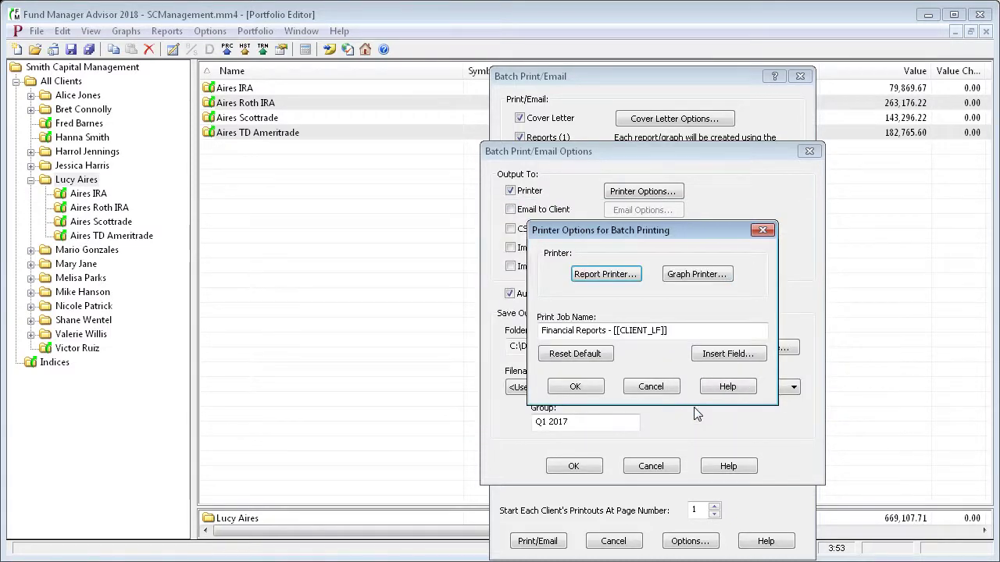
pyautogui.click(576, 385)
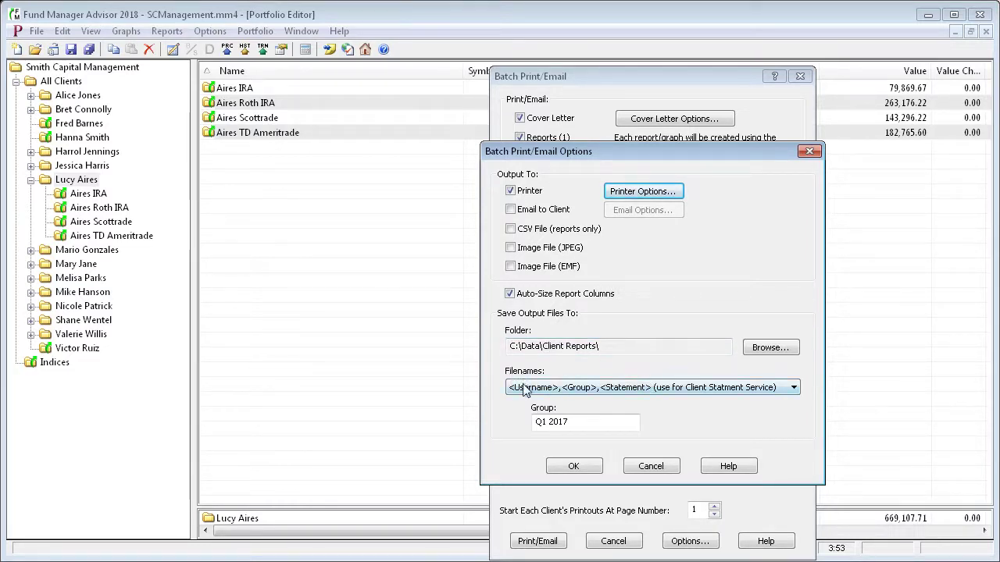
pyautogui.click(720, 390)
pyautogui.click(582, 423)
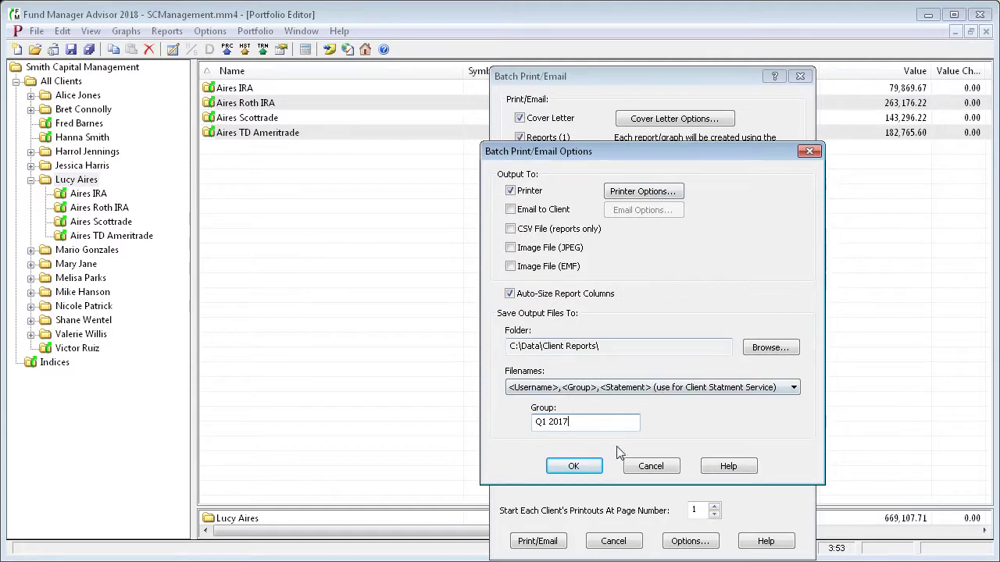
# Print the batch to PrimoPDF, saving the first client's statement PDF into BatchPrint_040417
pyautogui.click(574, 466)
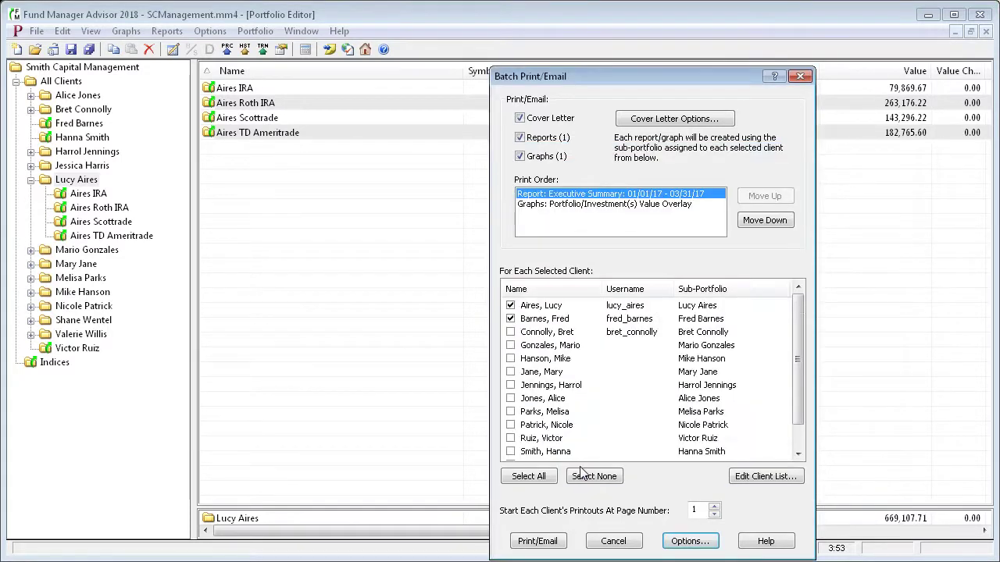
pyautogui.click(539, 541)
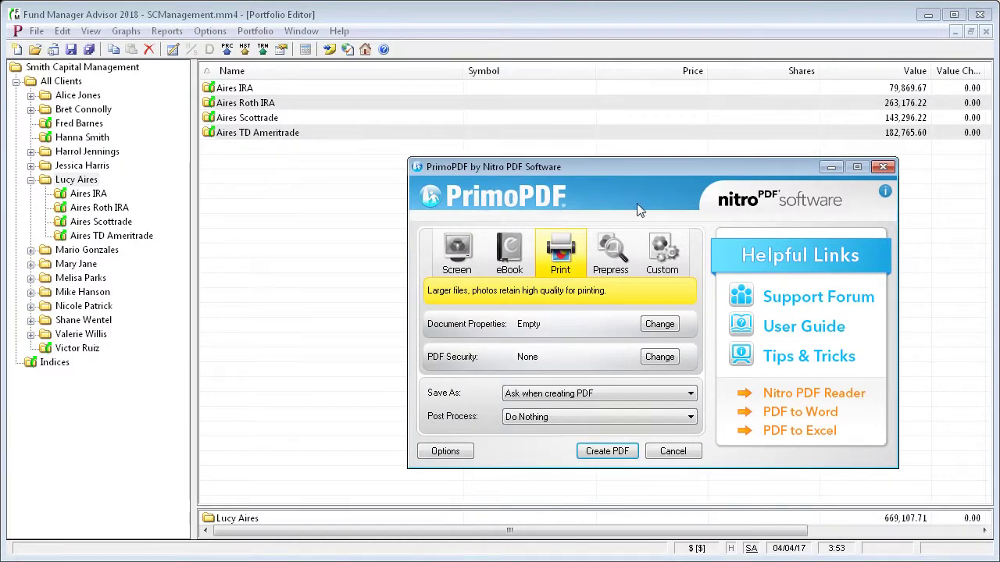
pyautogui.click(617, 454)
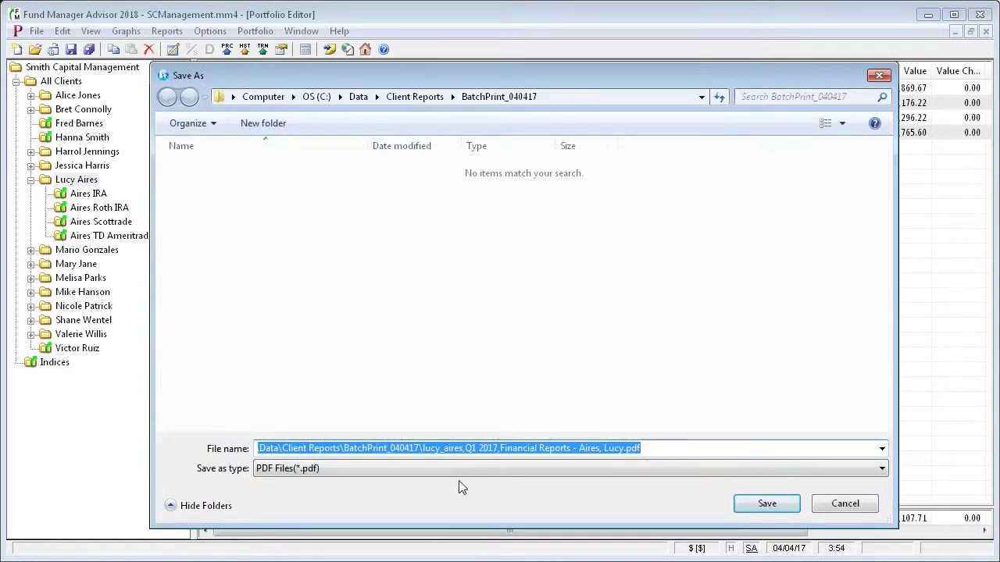
pyautogui.click(434, 450)
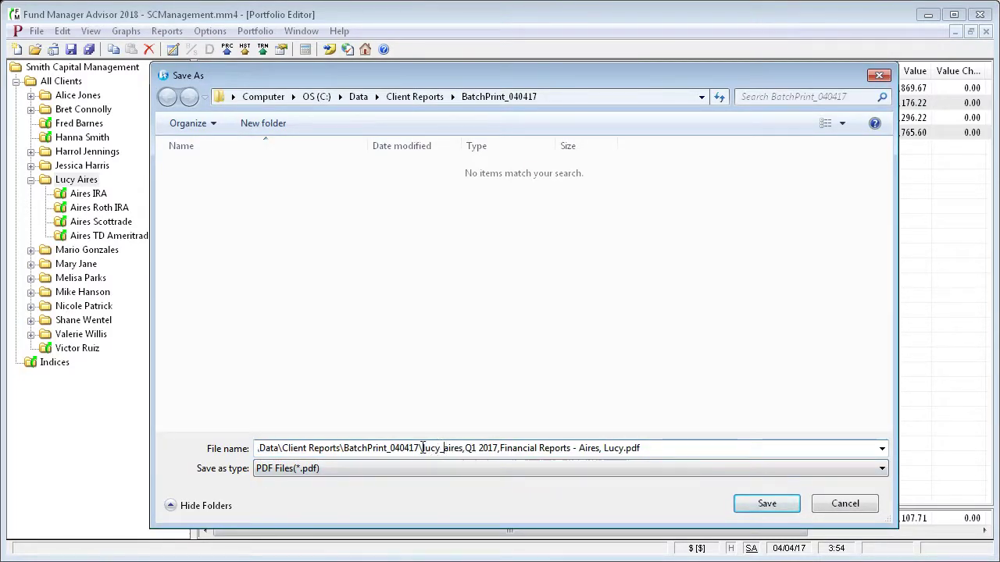
pyautogui.moveTo(421, 448); pyautogui.dragTo(624, 448)
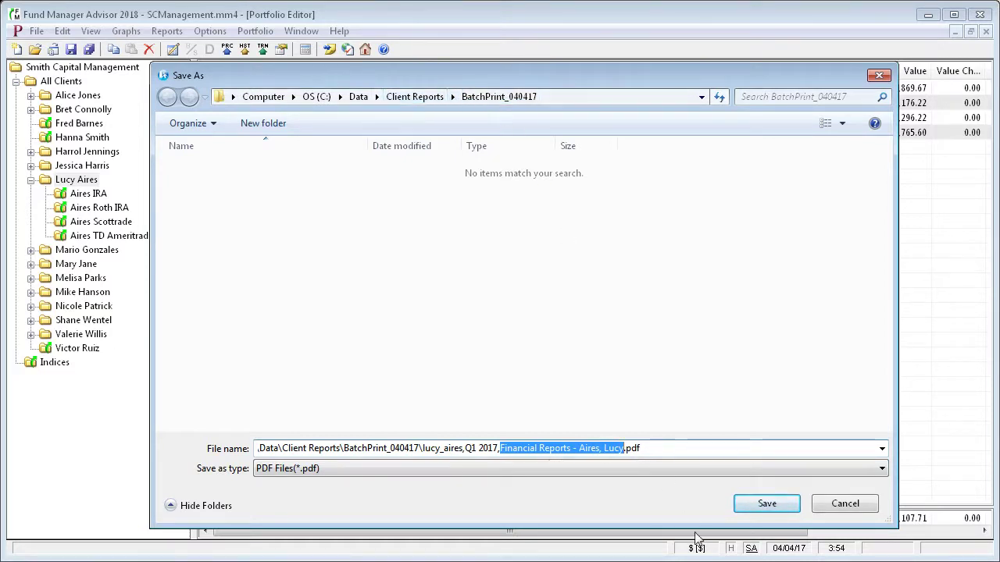
pyautogui.click(764, 510)
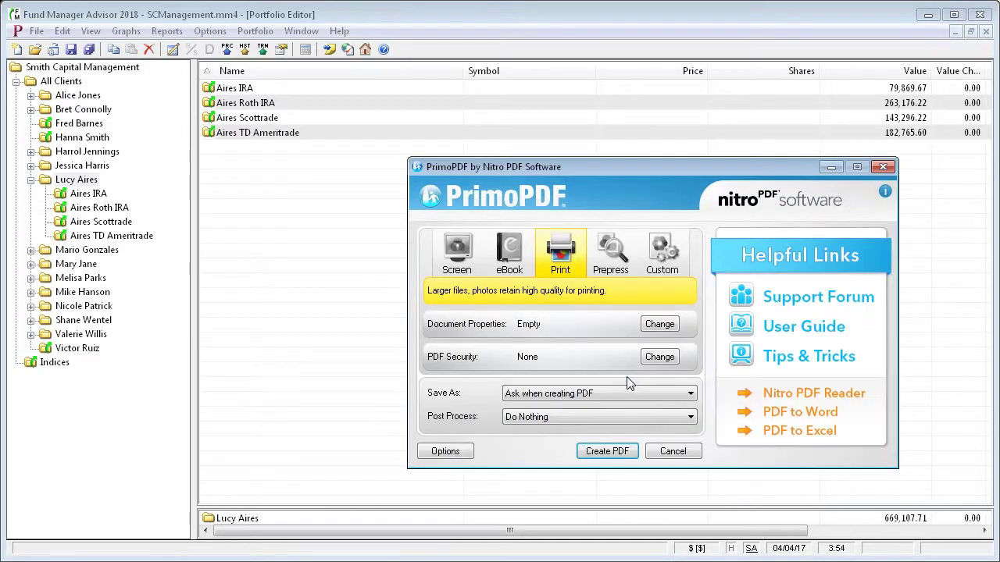
pyautogui.click(607, 452)
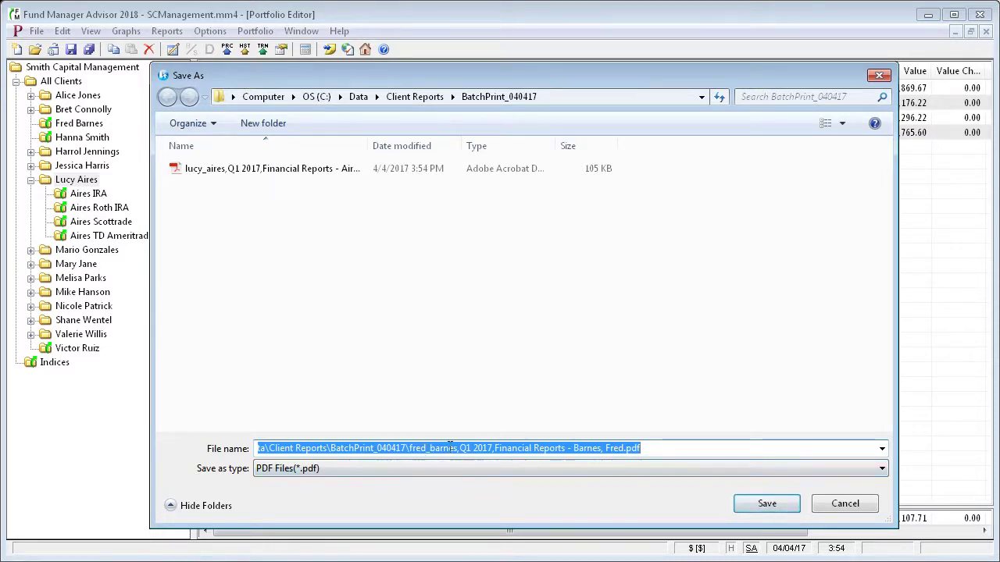
# Save the second client's PDF and widen Explorer's Name column to show both full file names
pyautogui.click(775, 507)
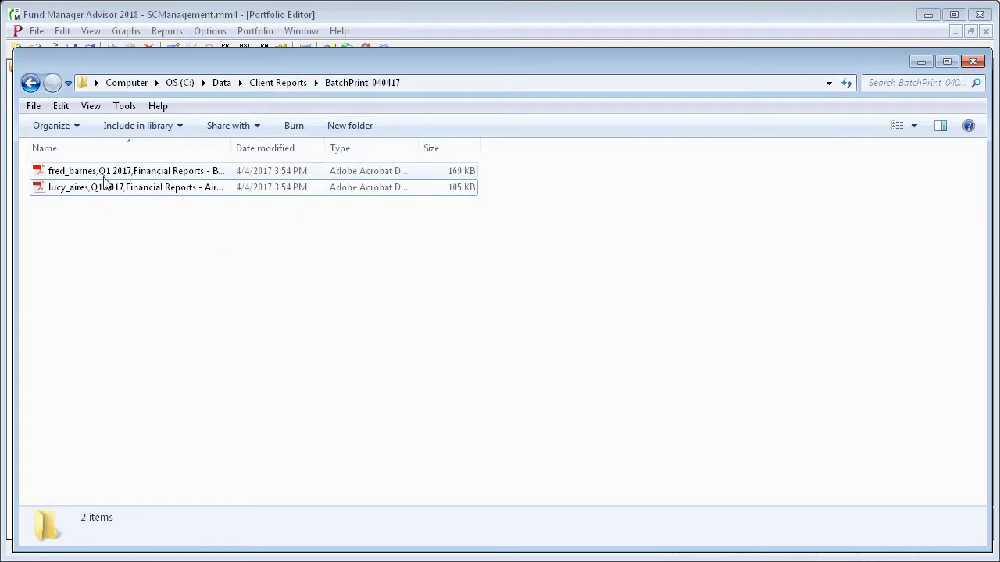
pyautogui.moveTo(232, 149); pyautogui.dragTo(346, 150)
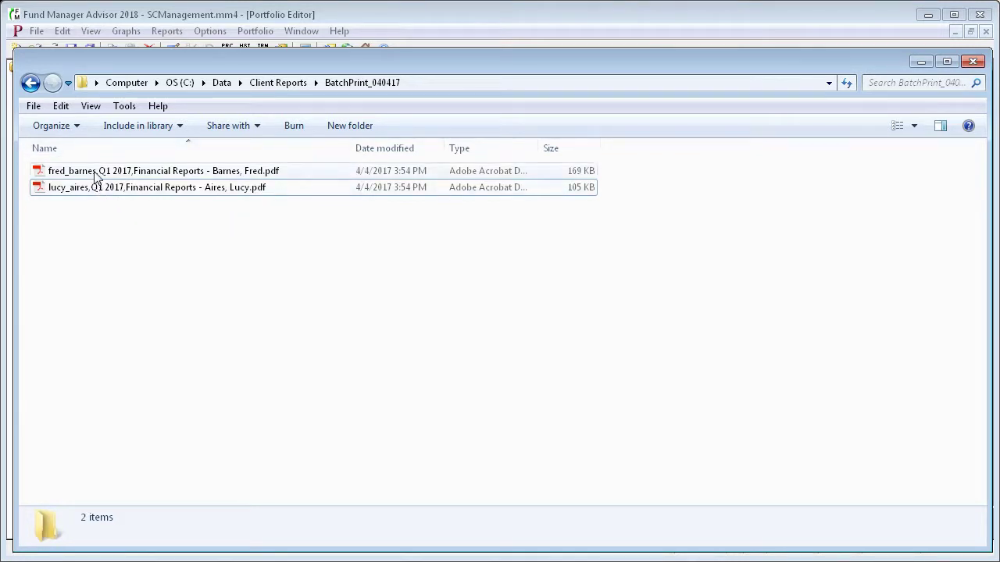
# Set Upload Client Statements to all files in BatchPrint_040417 and preview the two Q1 2017 statements
pyautogui.click(379, 18)
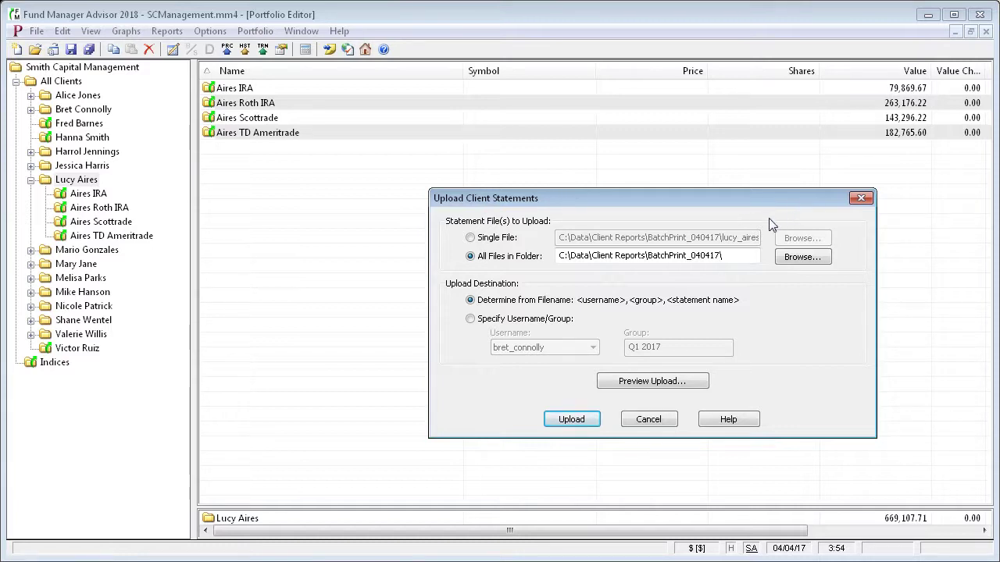
pyautogui.click(499, 241)
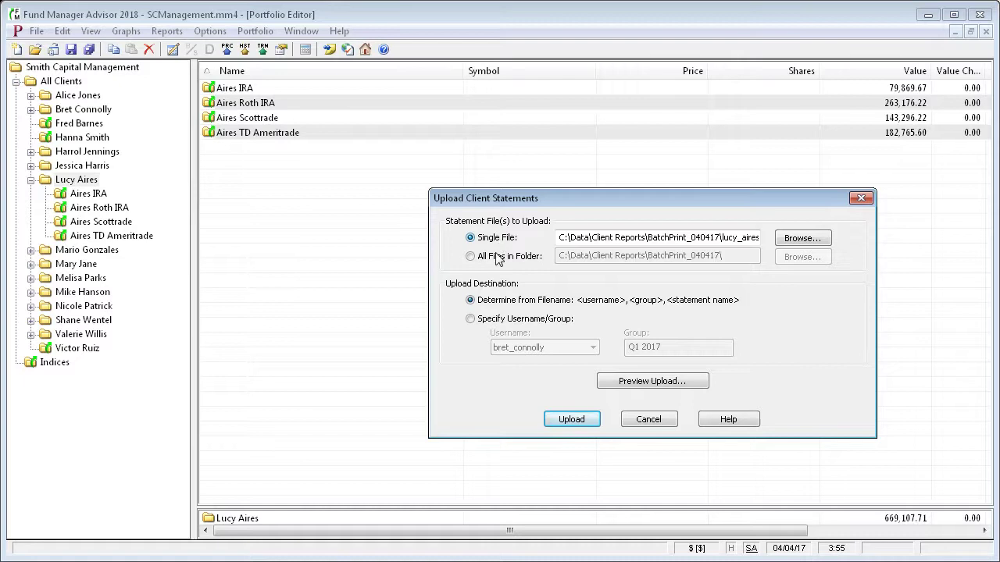
pyautogui.click(497, 261)
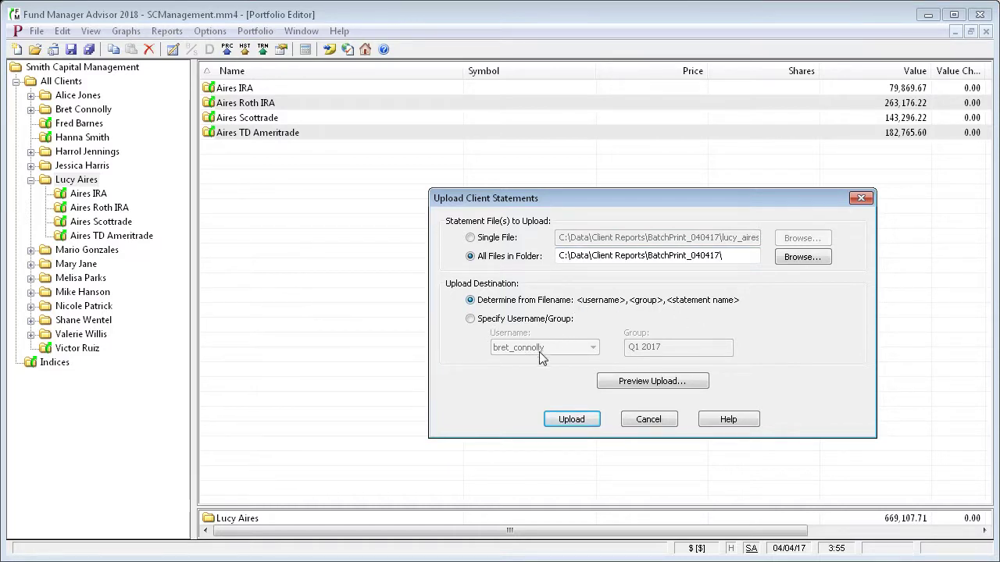
pyautogui.click(653, 382)
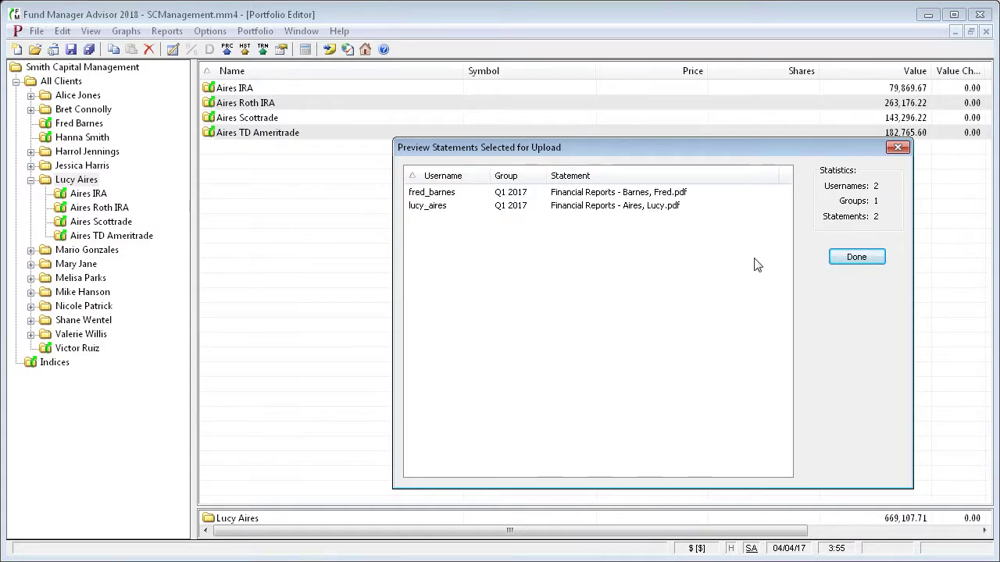
# Close the preview, upload both statements, and dismiss the 'Successfully uploaded 2 statements' message
pyautogui.click(858, 258)
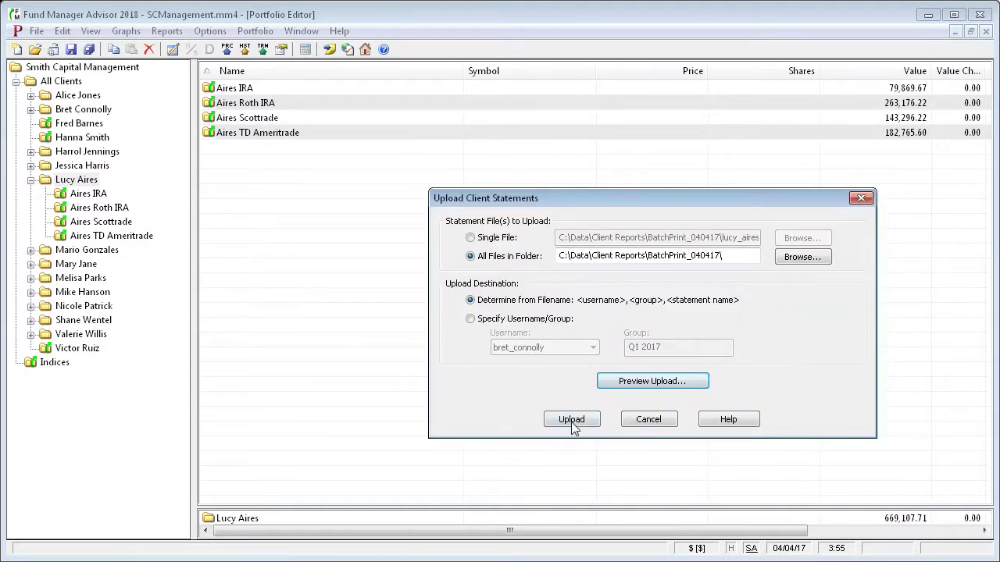
pyautogui.click(573, 423)
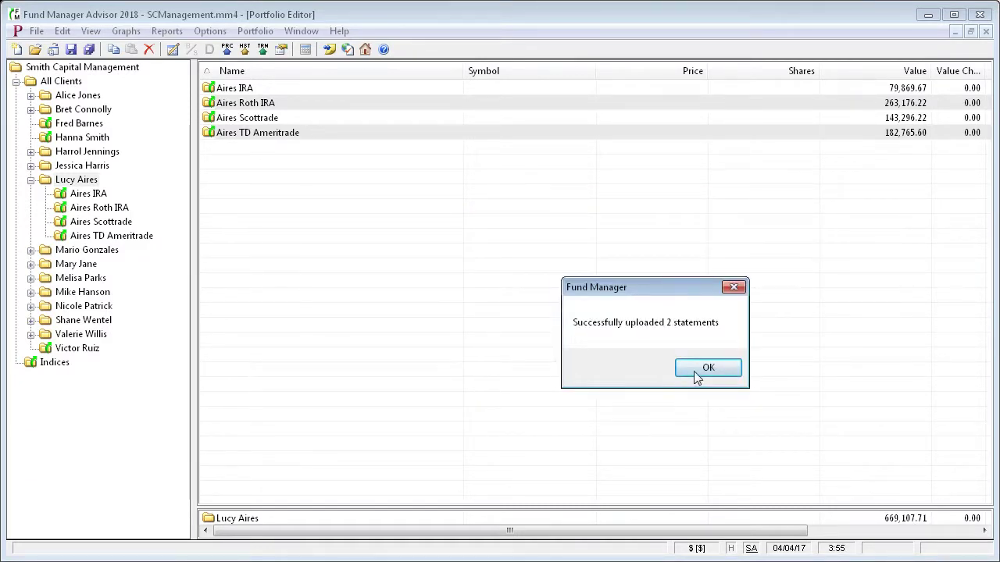
pyautogui.click(709, 367)
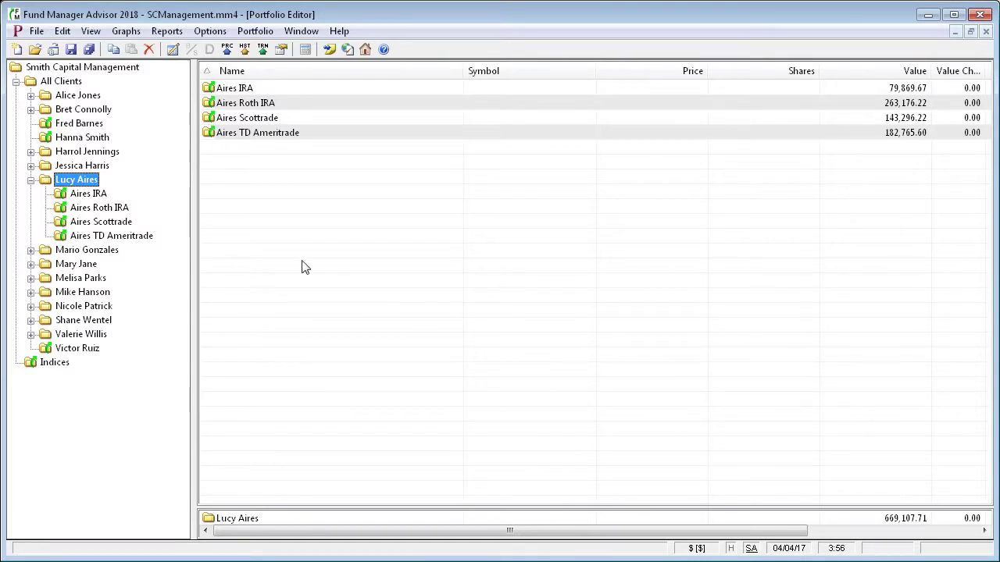
pyautogui.click(218, 33)
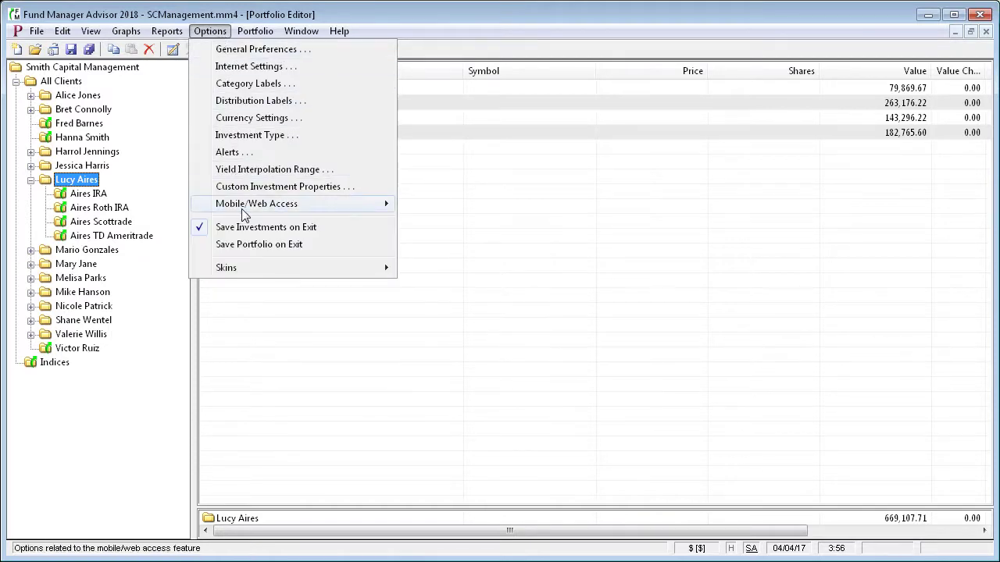
pyautogui.moveTo(243, 208)
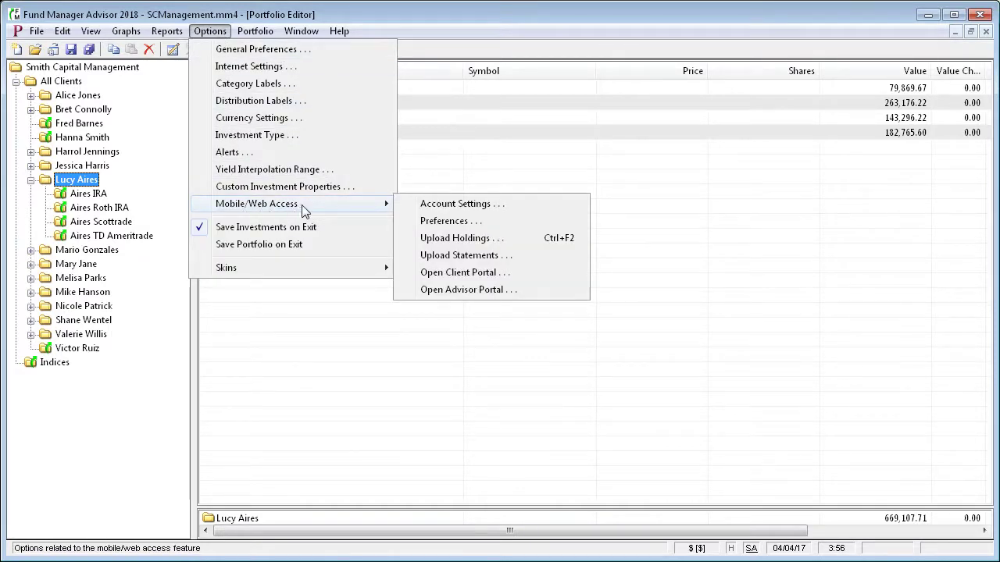
pyautogui.click(486, 257)
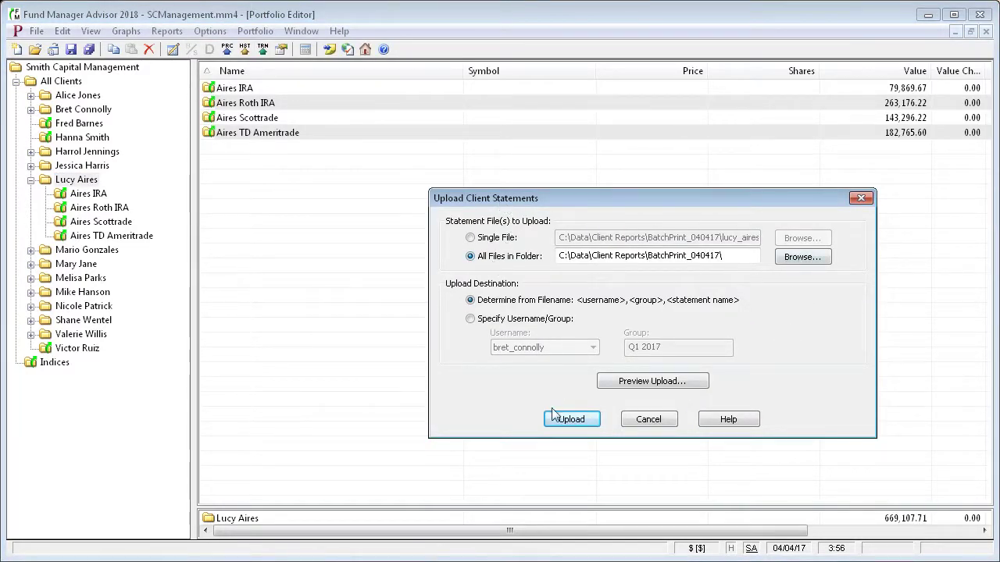
pyautogui.click(648, 422)
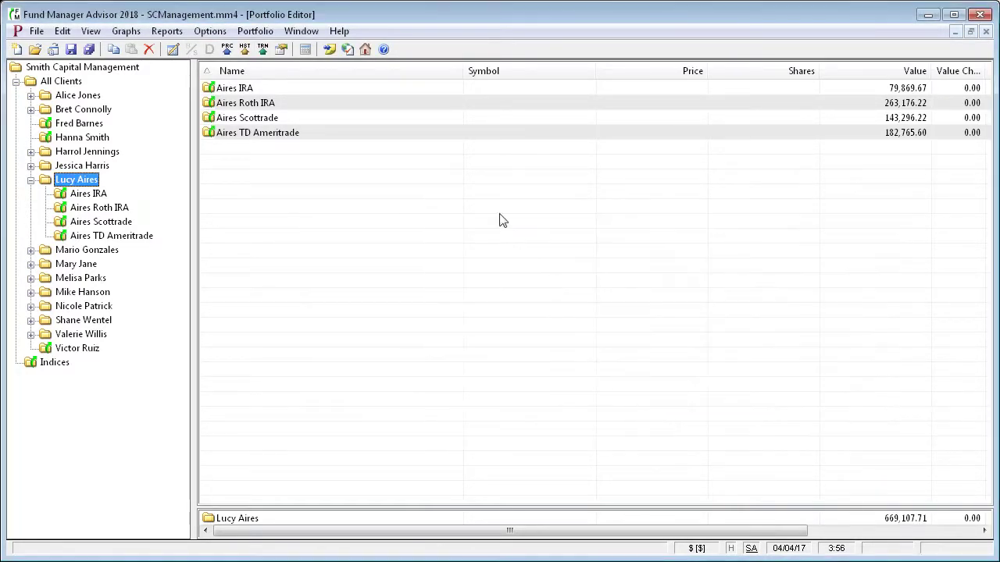
# Open the Advisor Portal login, enter the licence name and serial number, and pass the robot check
pyautogui.click(216, 36)
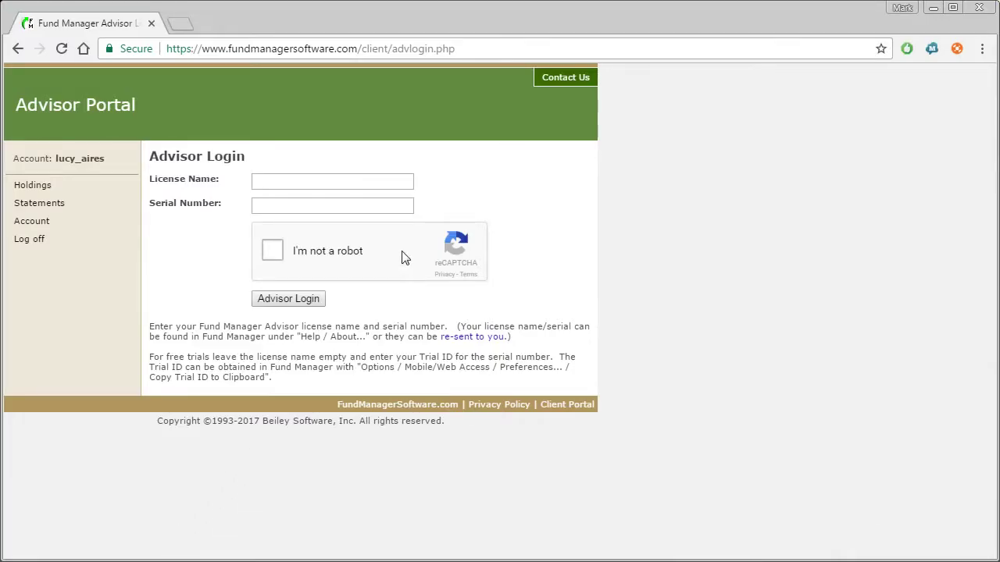
pyautogui.click(318, 181)
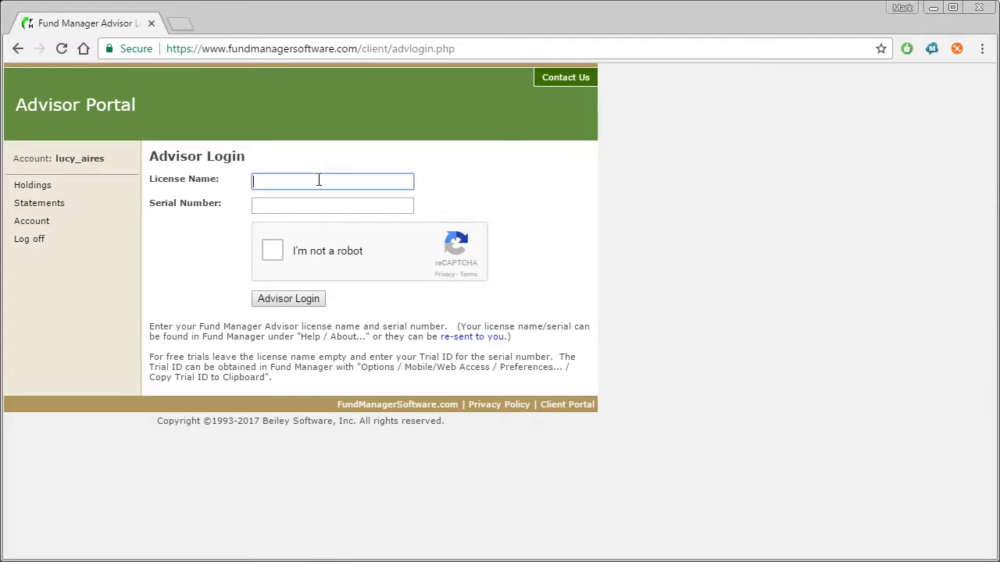
pyautogui.write('Smith Capital Management')
pyautogui.press('Tab')
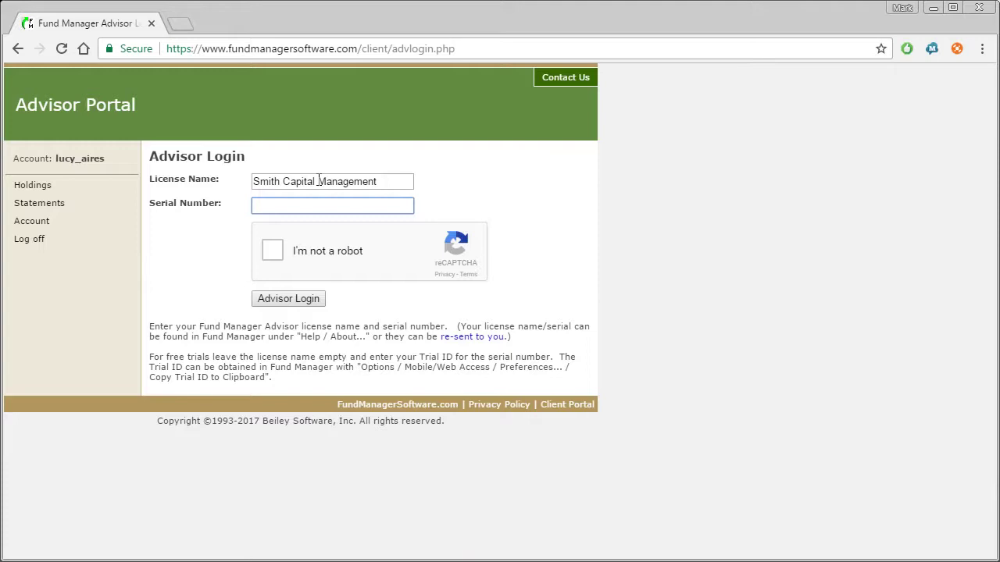
pyautogui.write('1234578')
pyautogui.click(271, 255)
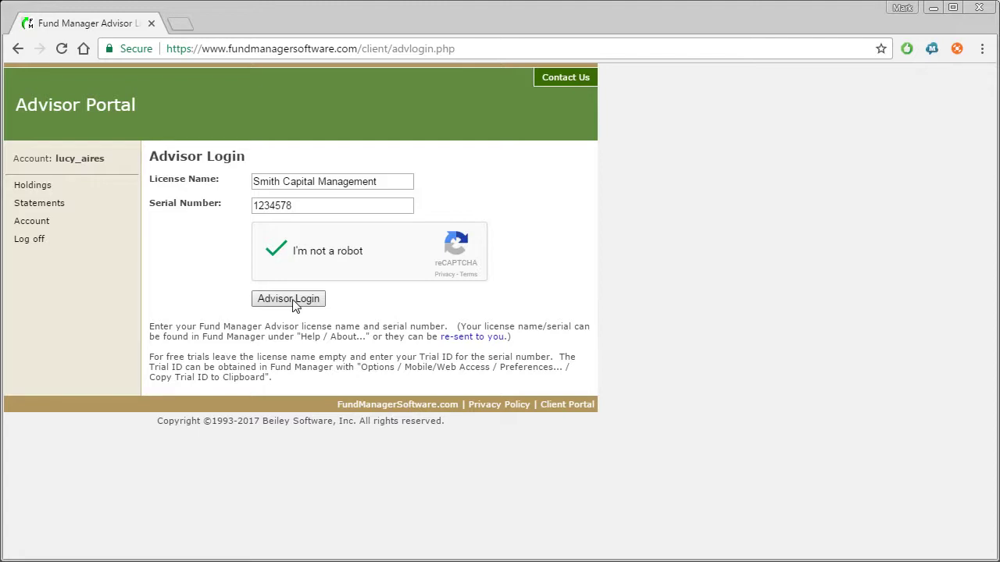
# Log in, list statements filtered to one client, then relist them for <All Clients>
pyautogui.click(297, 302)
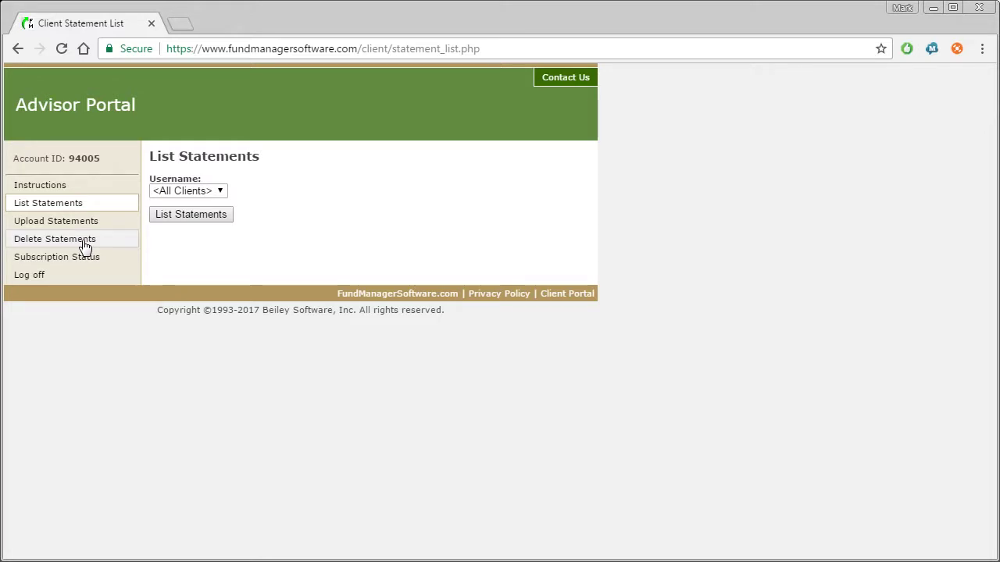
pyautogui.click(209, 223)
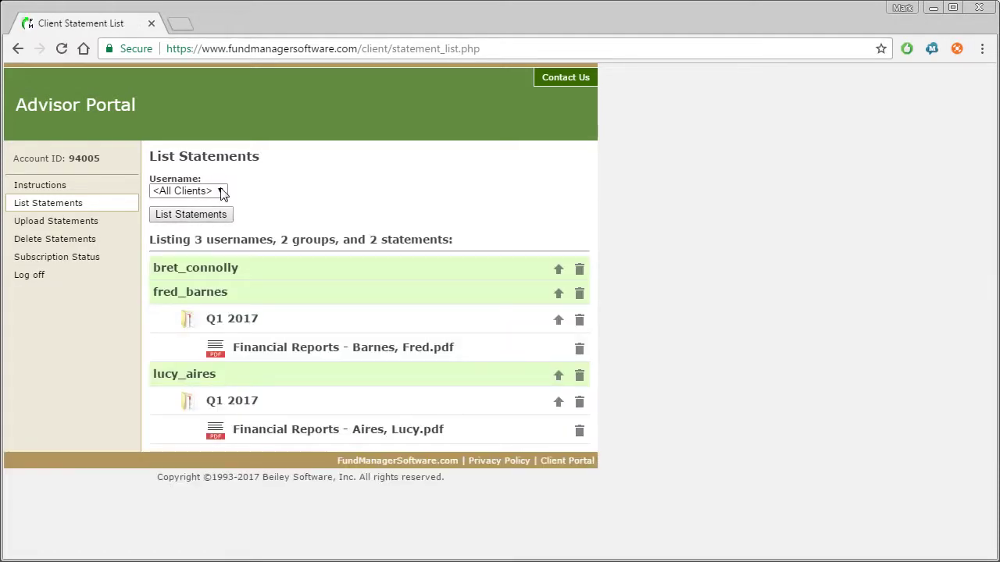
pyautogui.click(220, 192)
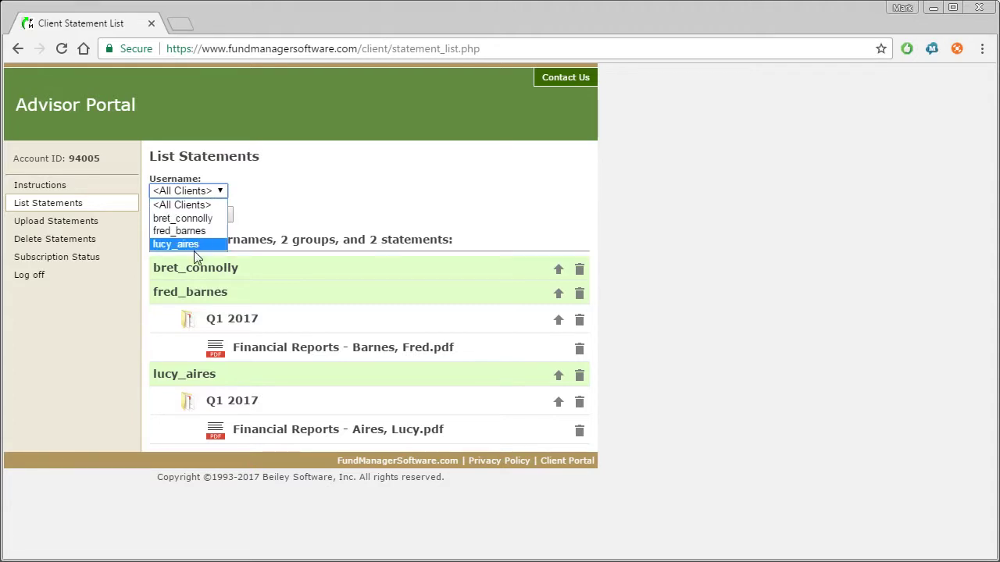
pyautogui.click(195, 245)
pyautogui.click(210, 218)
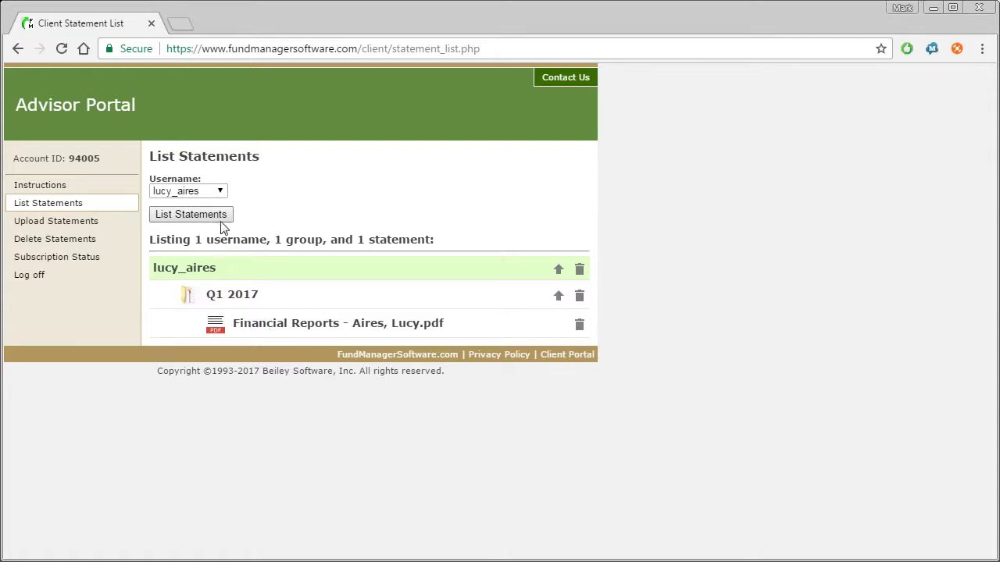
pyautogui.click(213, 192)
pyautogui.click(200, 205)
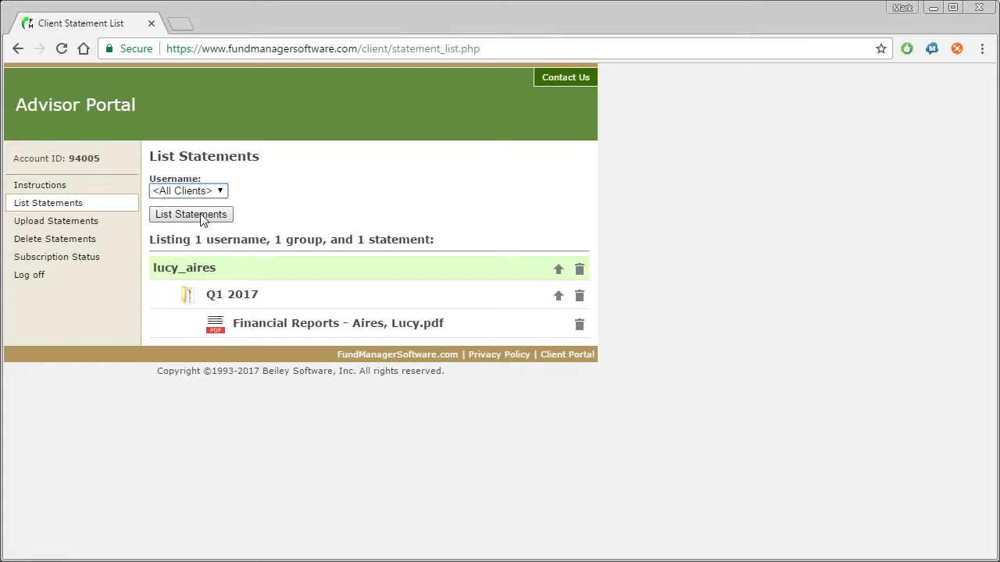
pyautogui.click(200, 217)
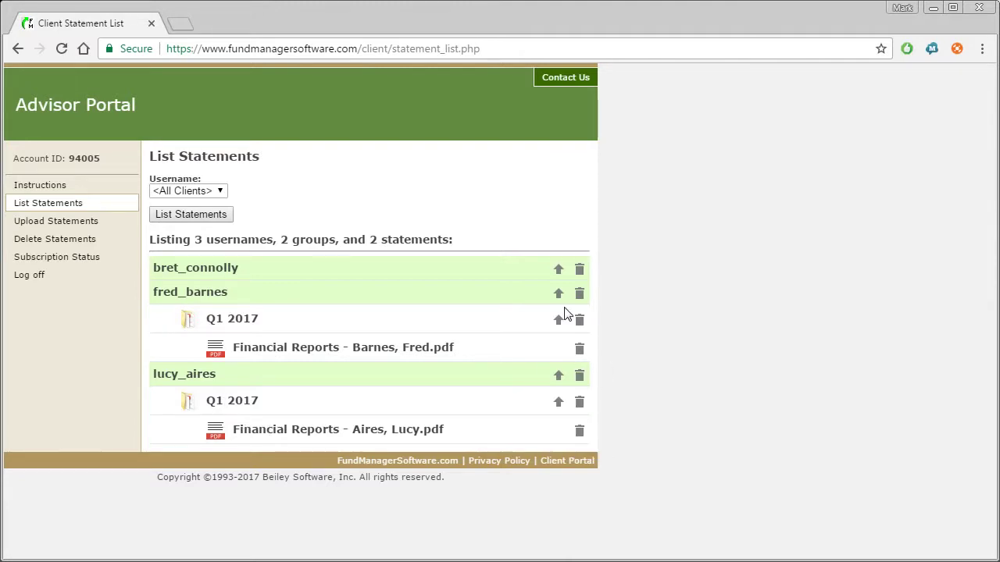
# Check the Upload Statements and Delete Statements pages, then go to the Client Portal login
pyautogui.click(37, 225)
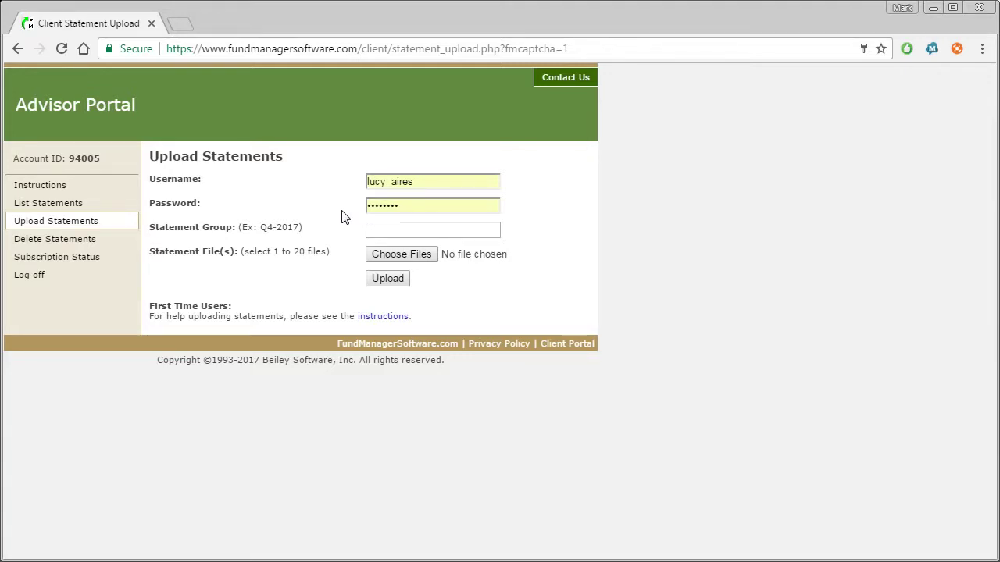
pyautogui.click(97, 245)
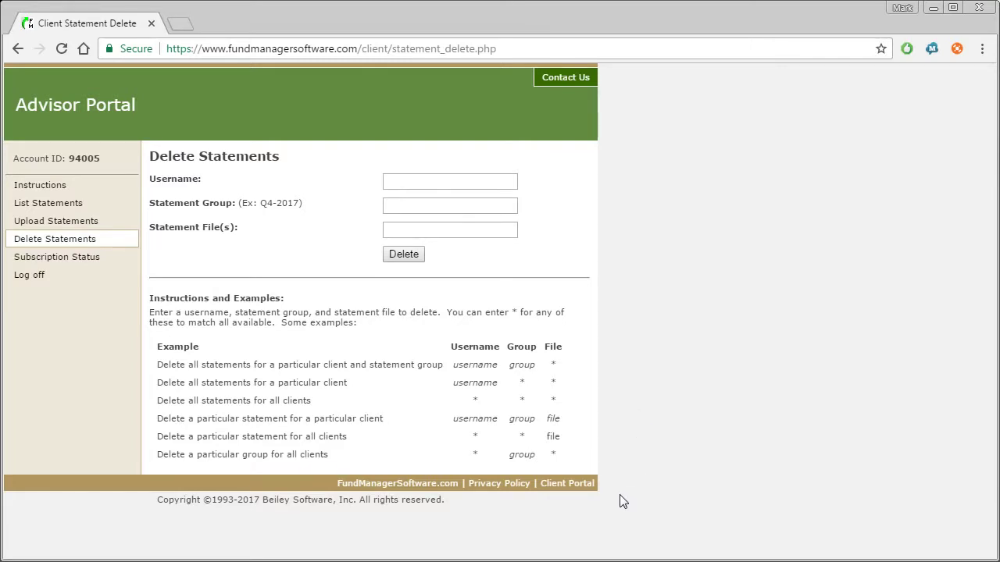
pyautogui.click(555, 490)
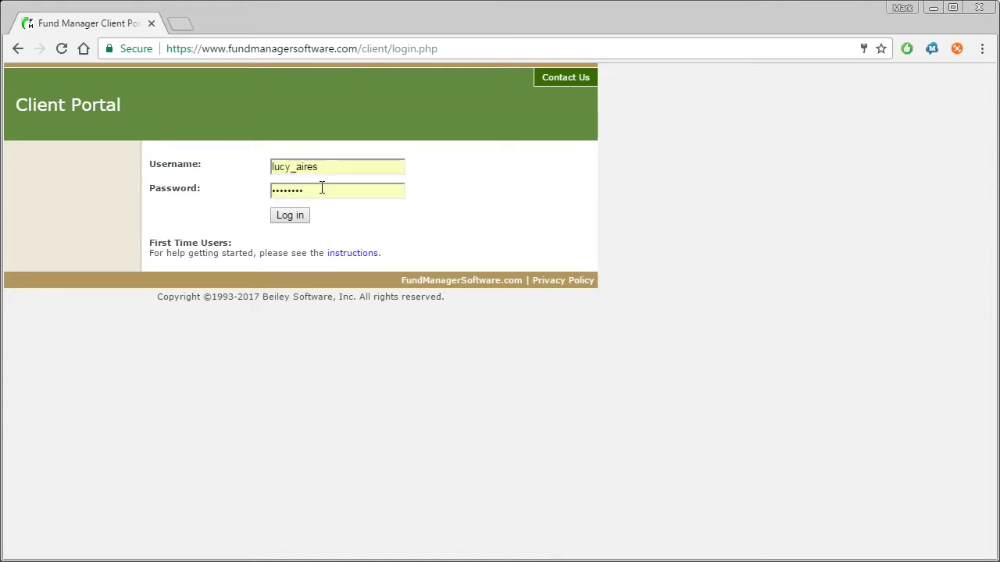
# Sign in as the client, expand the four sub-portfolios and open the Q1 2017 statements
pyautogui.click(290, 216)
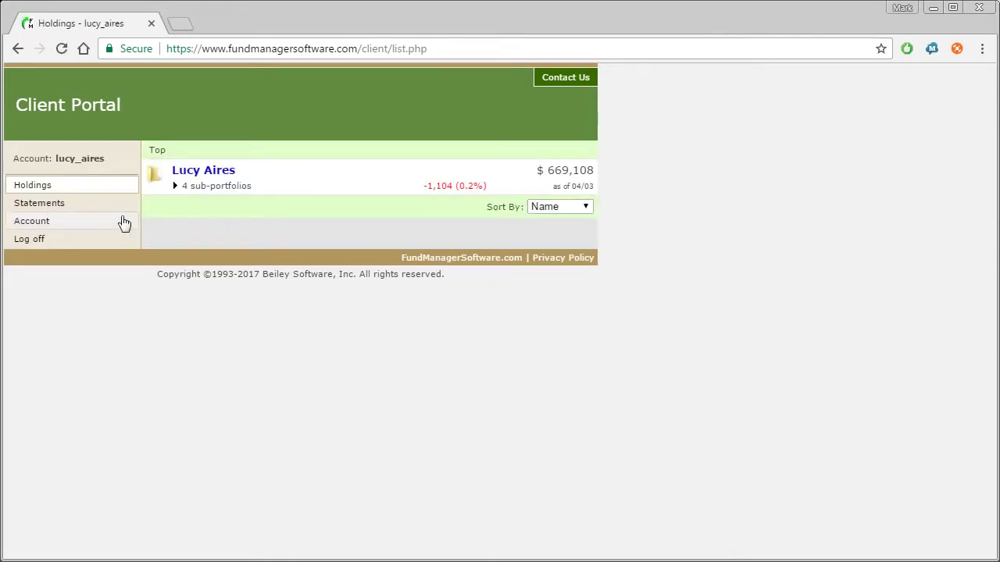
pyautogui.click(175, 186)
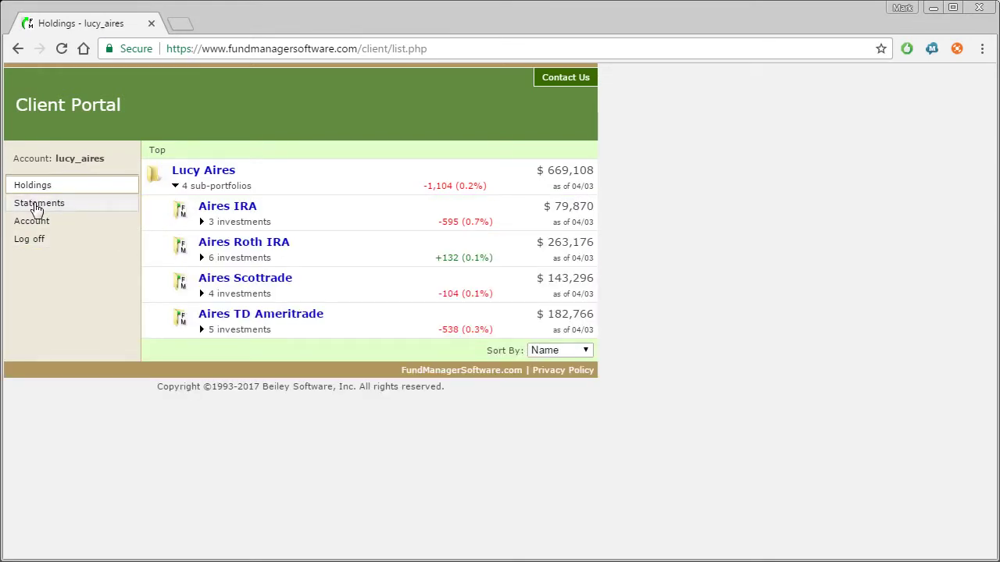
pyautogui.click(37, 206)
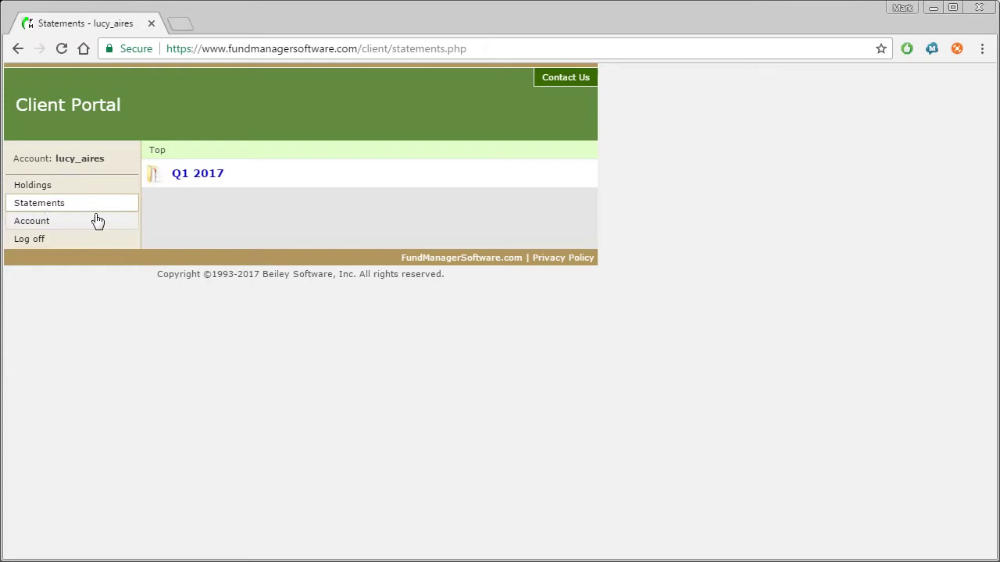
pyautogui.click(184, 179)
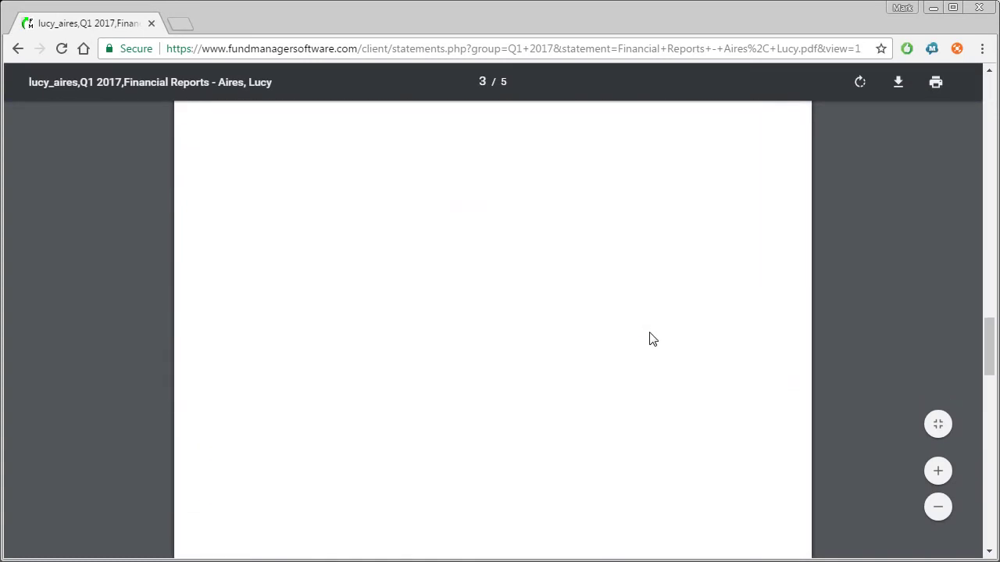
# Scroll through the five-page Q1 2017 Financial Reports PDF and its performance graphs
pyautogui.scroll(-10, 653, 339)
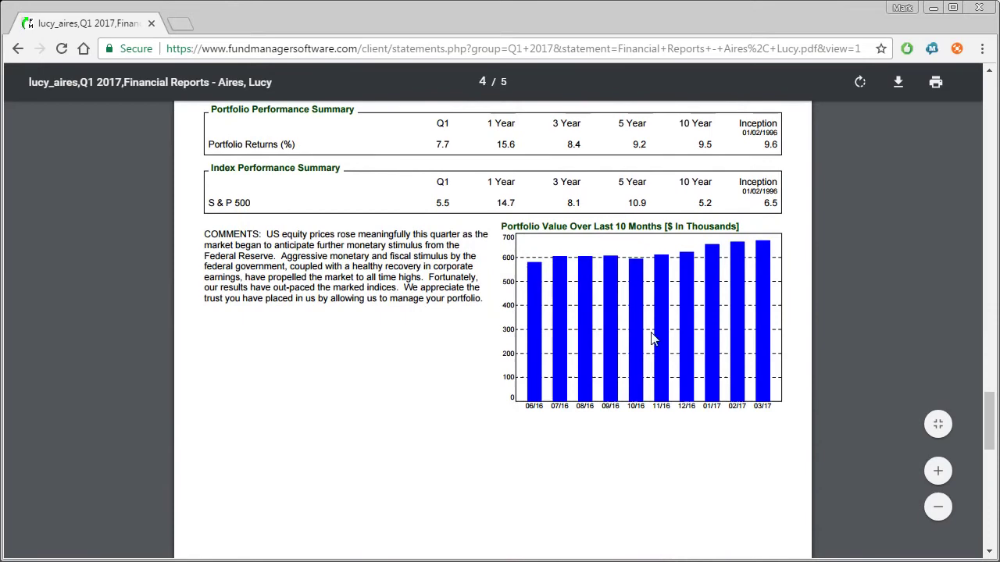
pyautogui.scroll(-10, 653, 339)
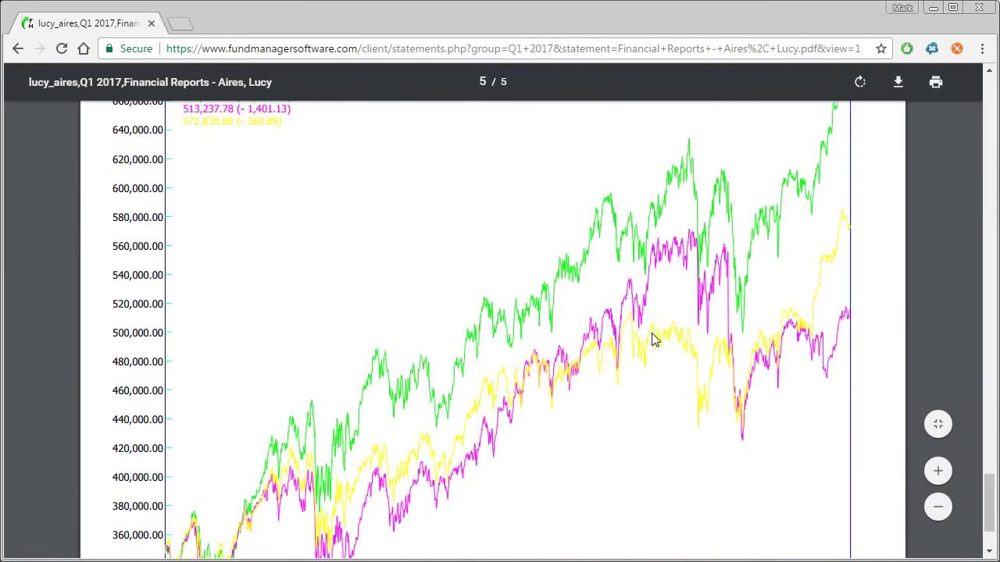
pyautogui.scroll(-3, 654, 338)
pyautogui.scroll(8, 654, 338)
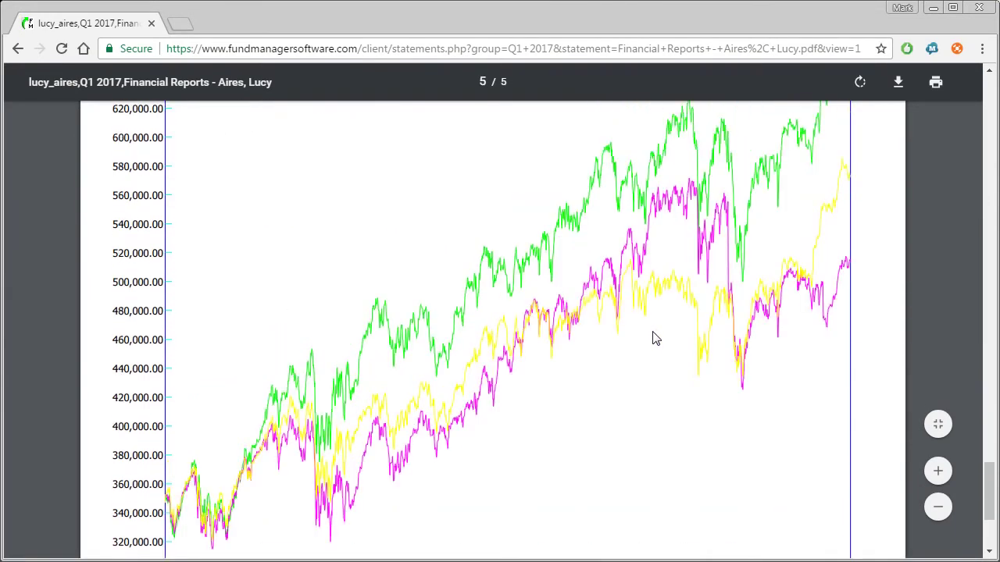